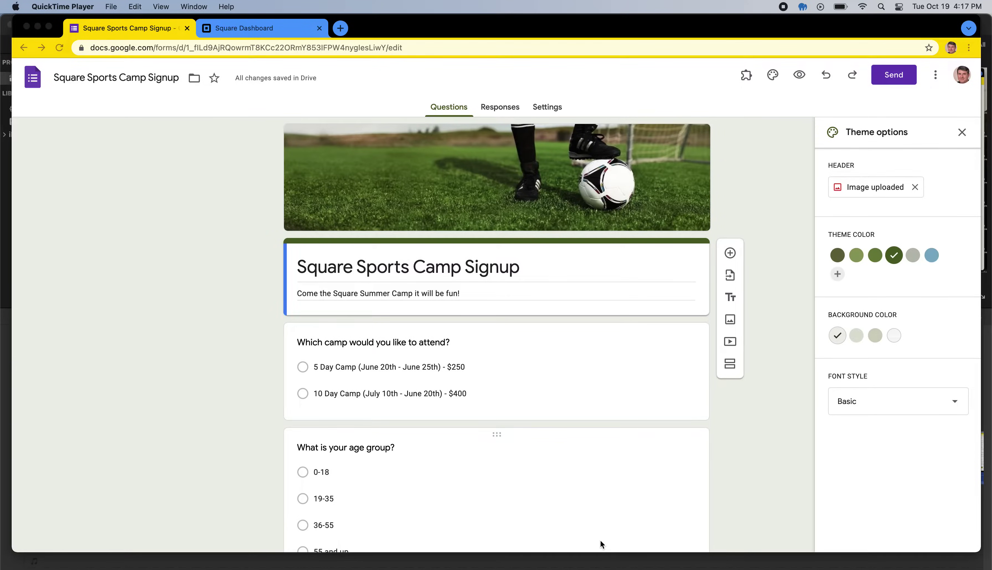
Step: Scroll through the signup form to review its questions
scroll(219, 316, down, 5)
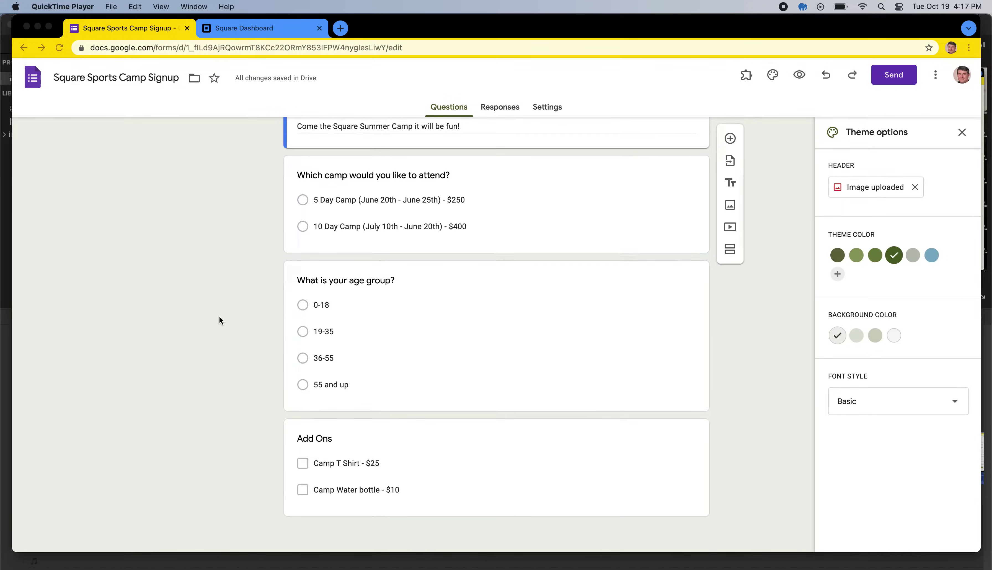
scroll(219, 320, up, 5)
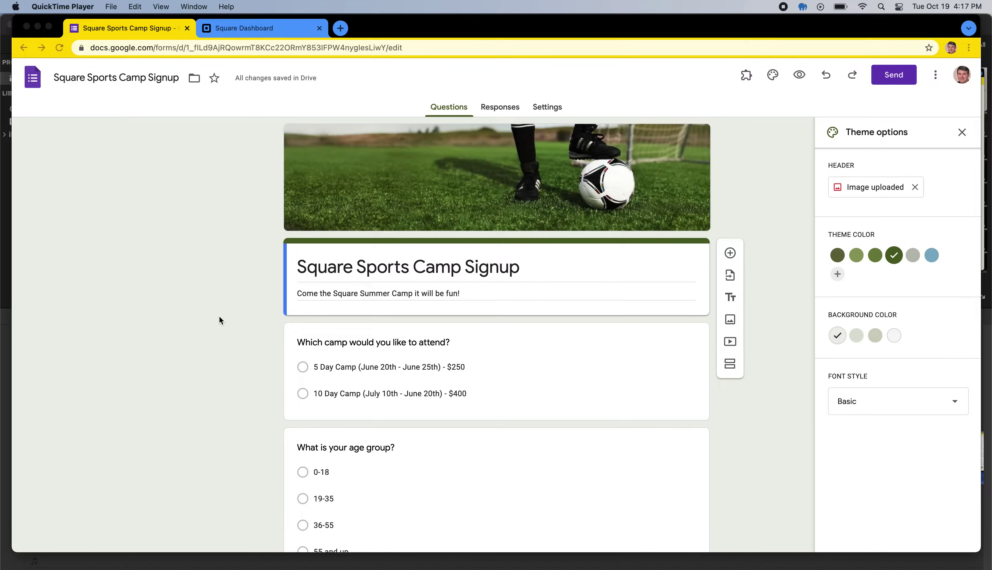
scroll(512, 316, down, 5)
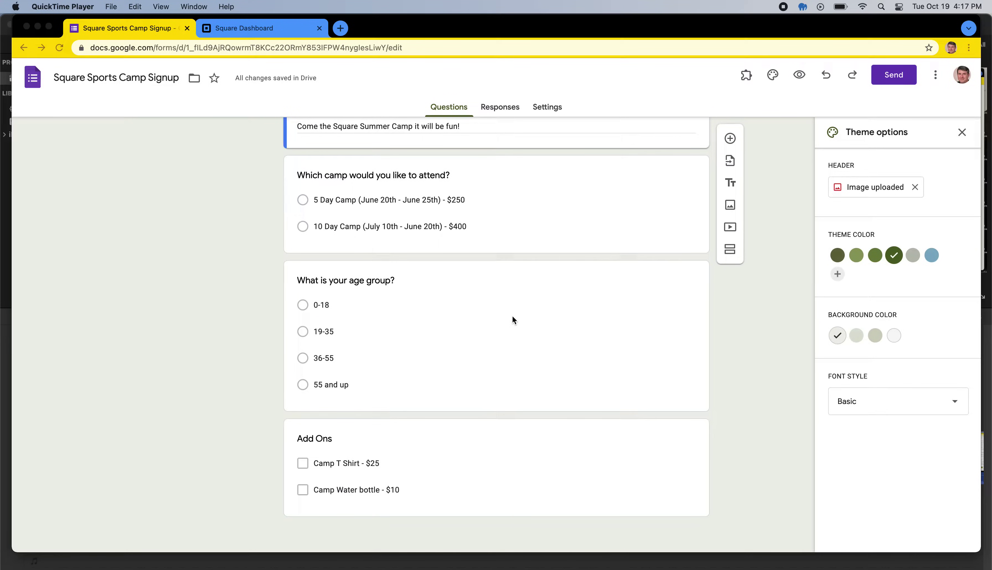
scroll(513, 317, up, 3)
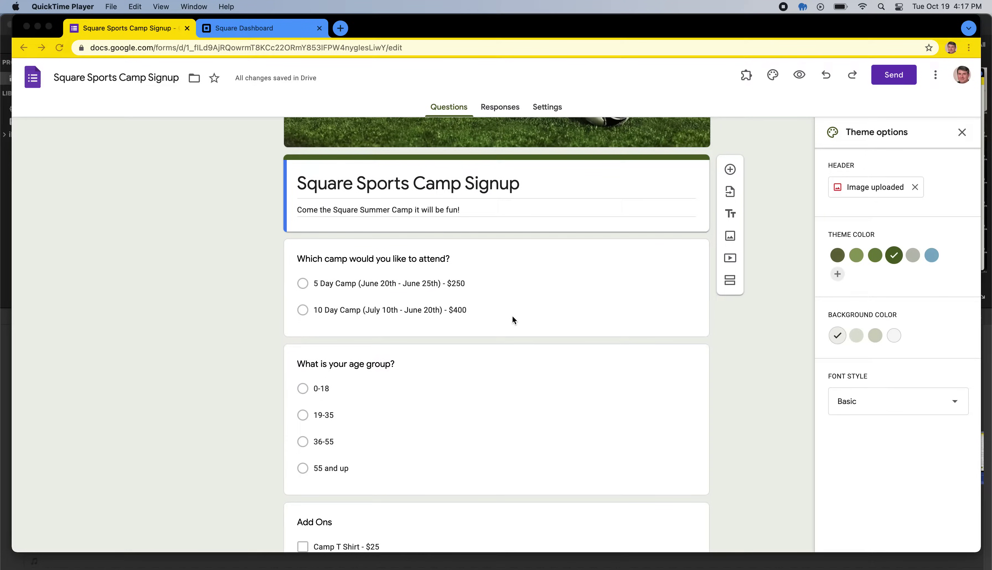
scroll(505, 281, up, 3)
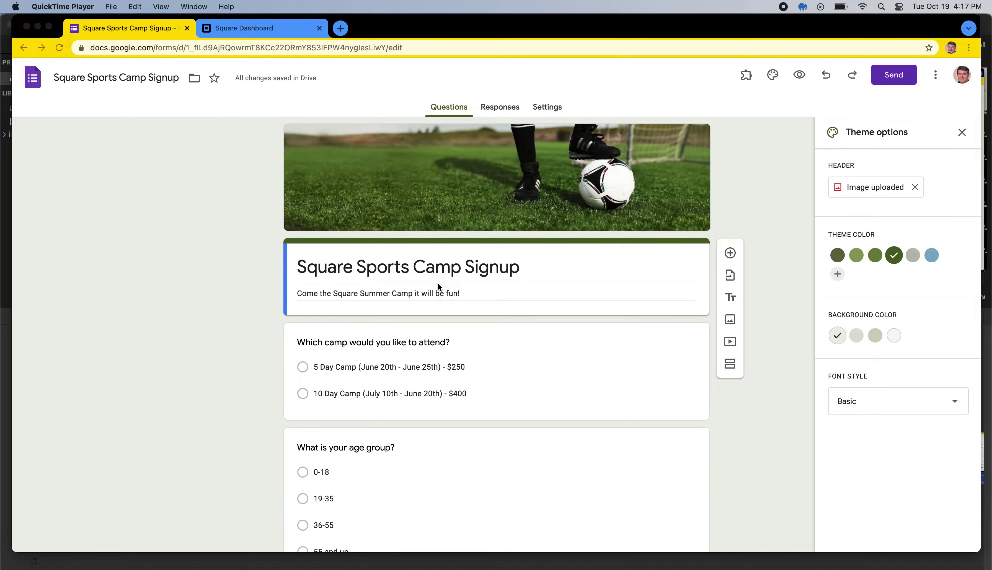
click(395, 273)
scroll(397, 278, down, 2)
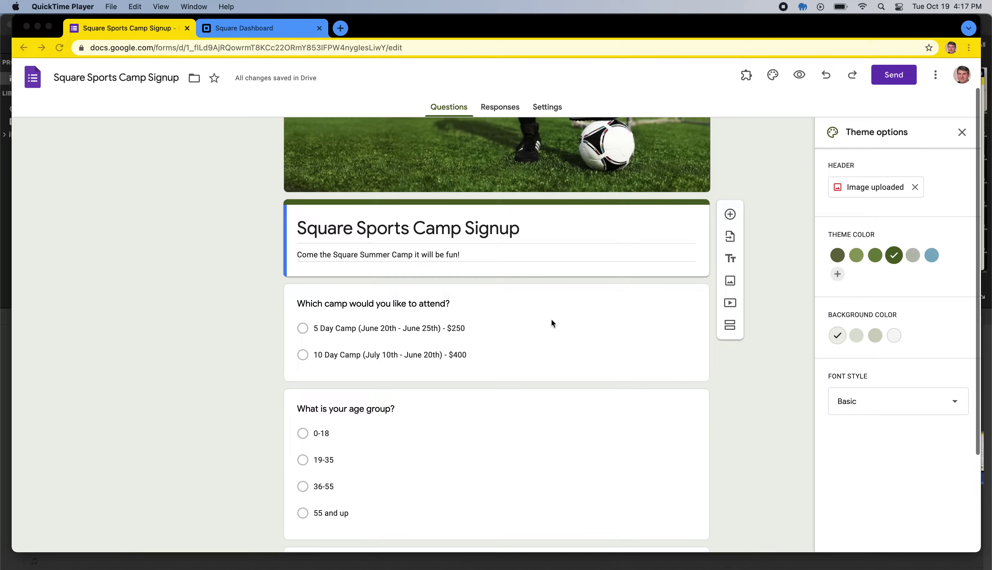
Step: Select the camp choice question, then the age group question
click(527, 350)
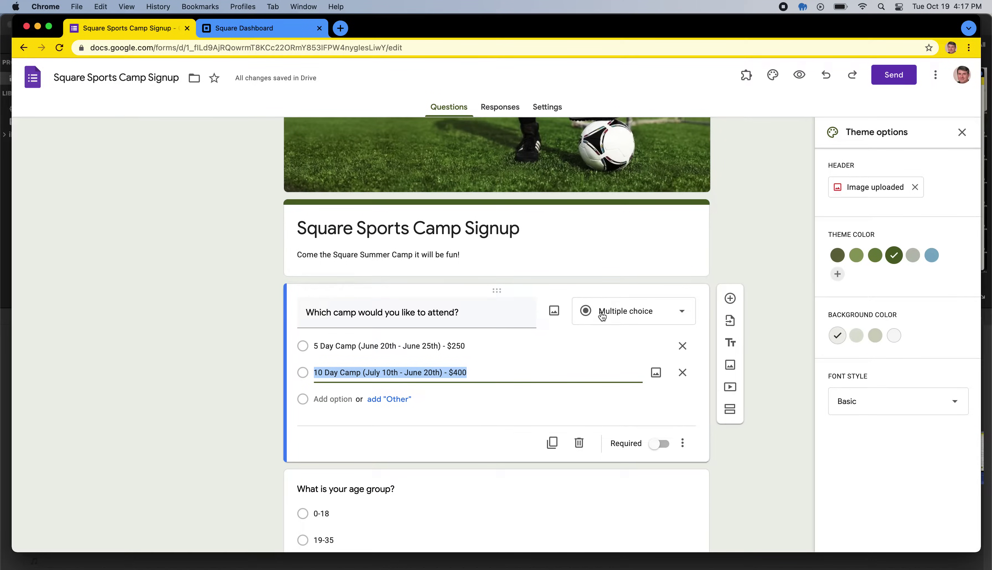
scroll(561, 384, down, 1)
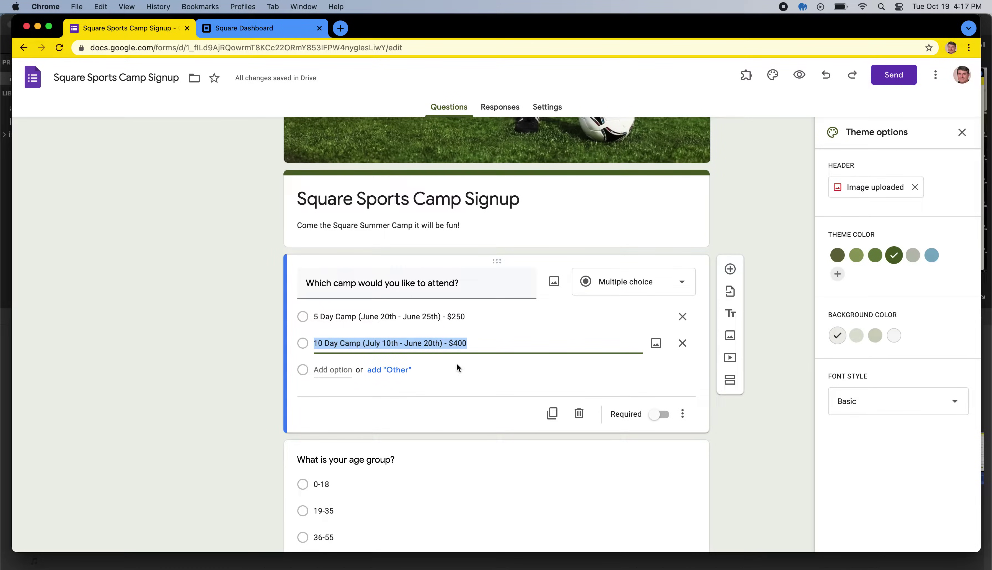
scroll(457, 363, down, 3)
click(462, 445)
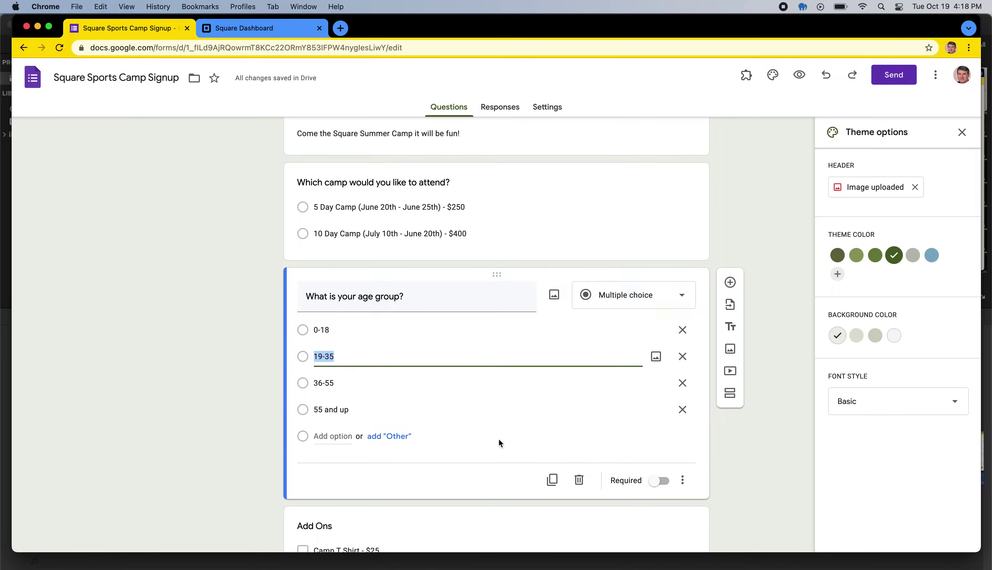
Step: Add a short answer question after the age group titled 'Do you have any food alergies?'
click(730, 281)
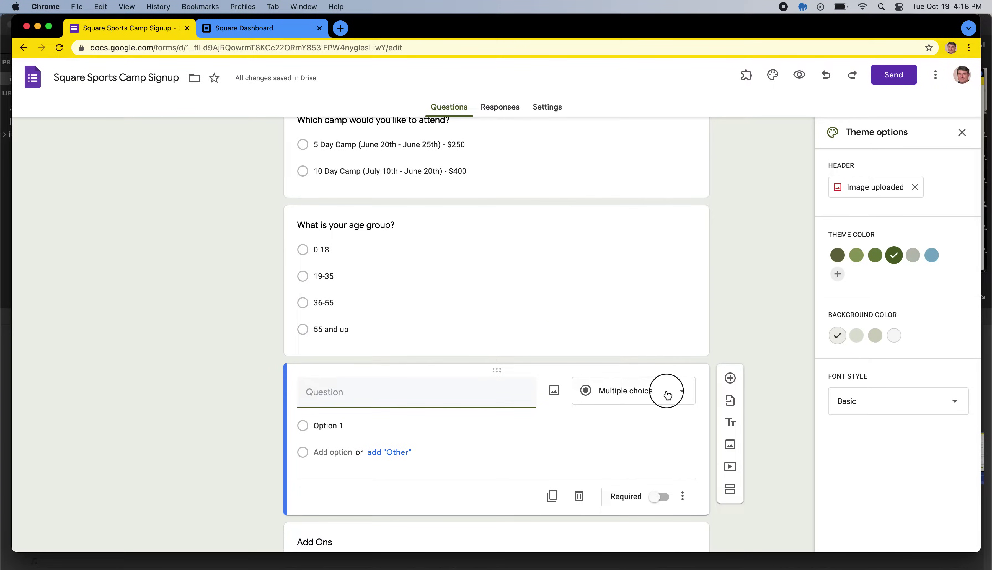
click(668, 393)
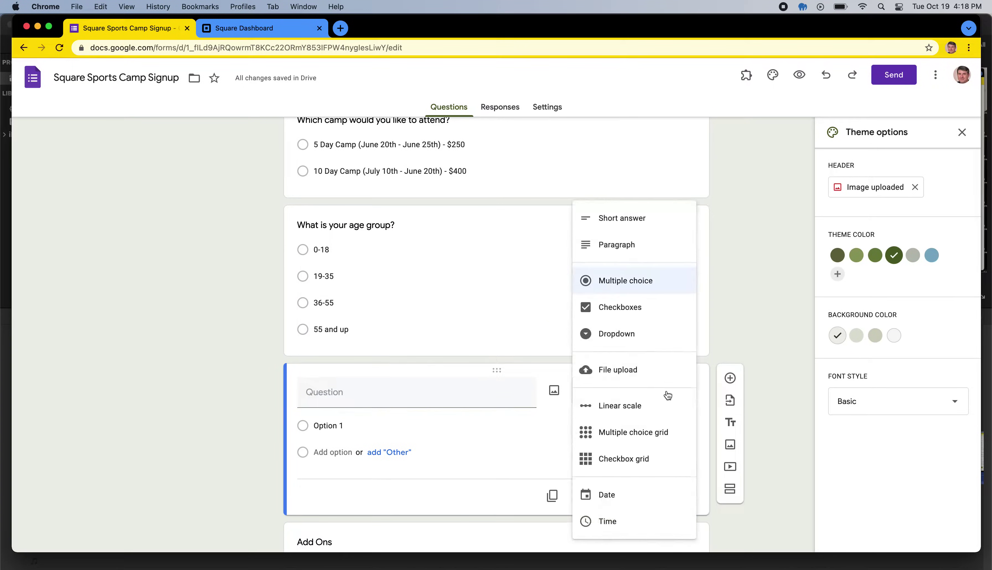
click(635, 217)
click(400, 387)
text(Do you )
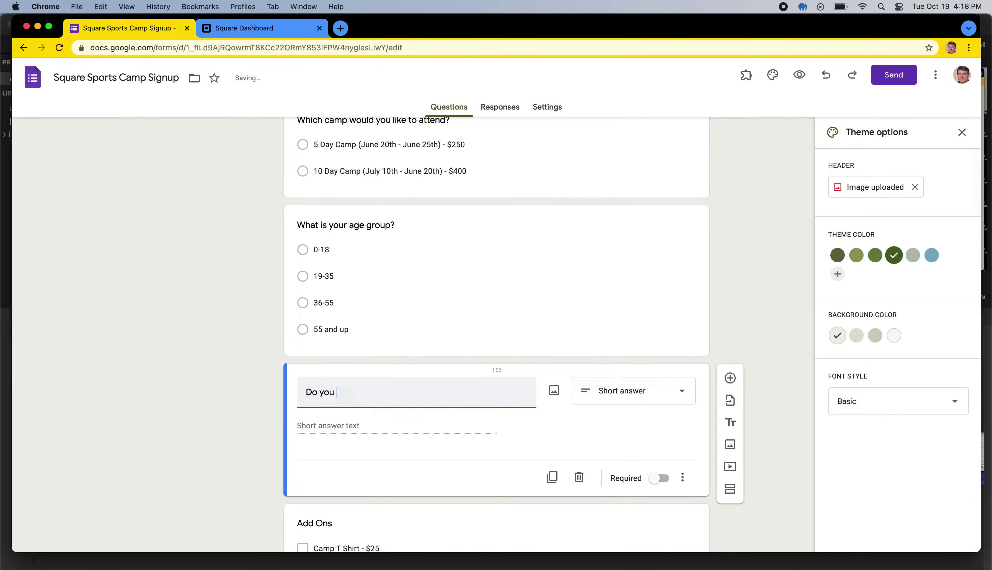
text(have any food ale)
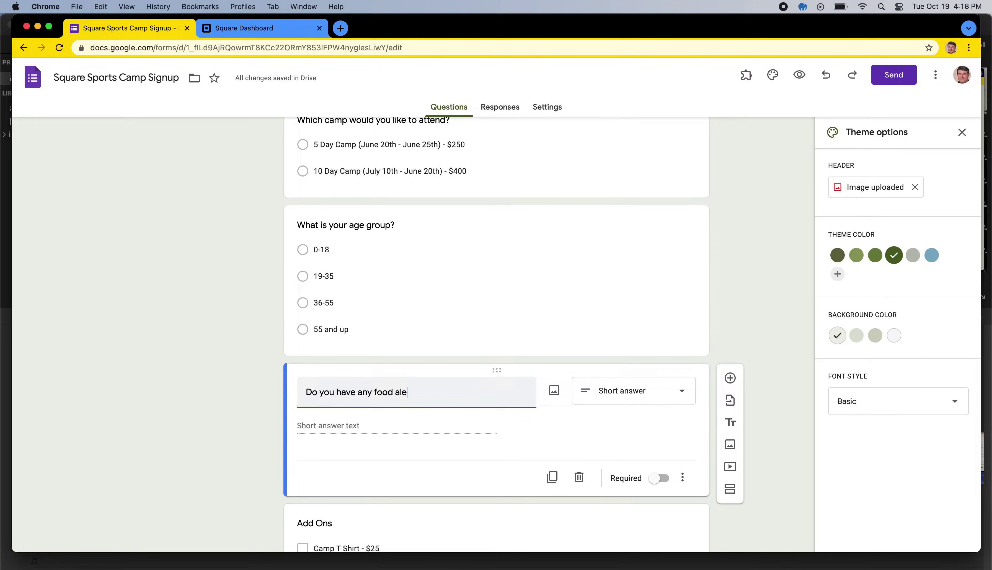
text(rgies?)
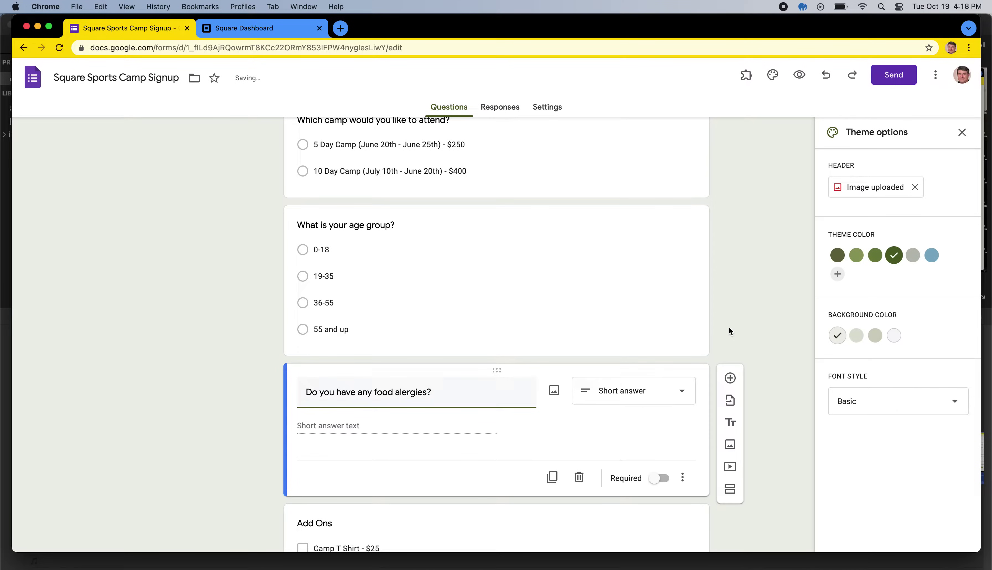
click(733, 334)
Step: Correct the misspelled 'alergies' in the question title to 'allergies'
triple_click(412, 394)
right_click(411, 396)
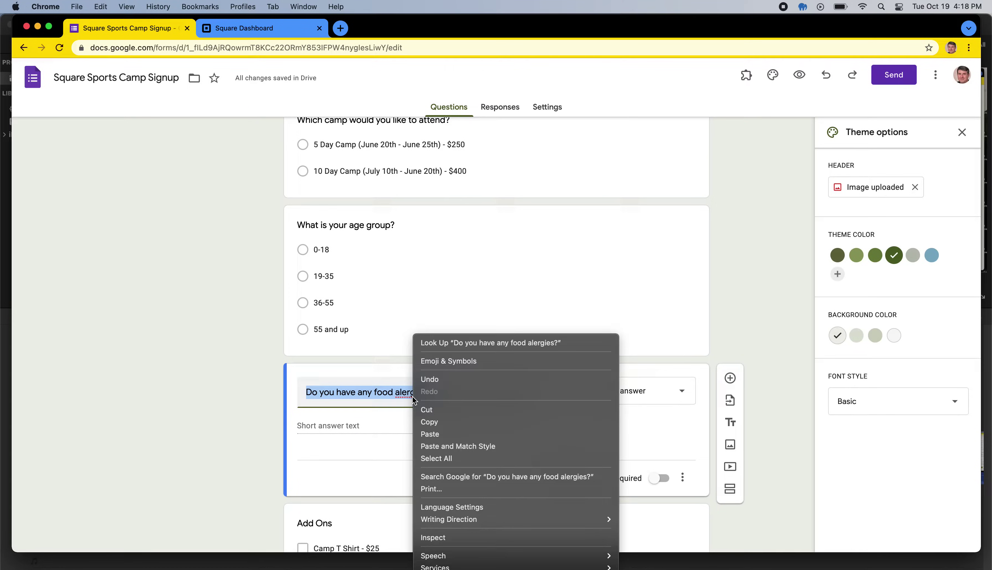
click(397, 407)
click(413, 392)
right_click(417, 392)
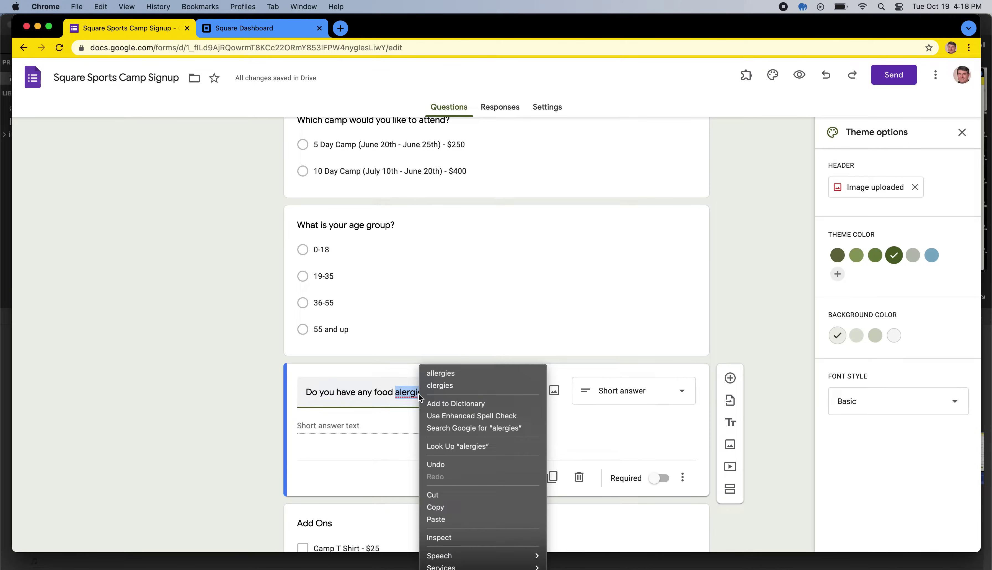
click(439, 373)
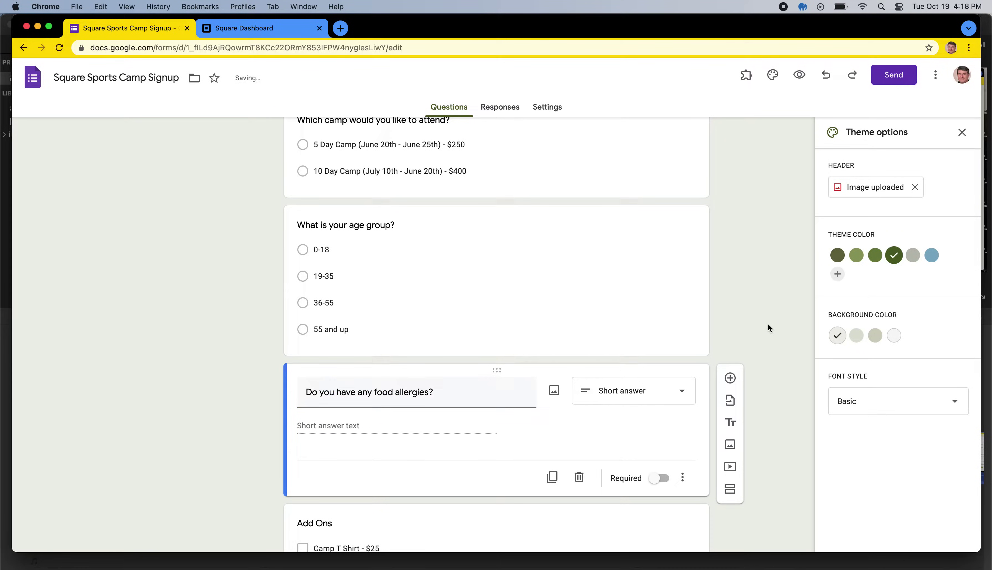
Step: Select the Add Ons question and scroll back to the top of the form
scroll(770, 336, down, 1)
scroll(768, 335, down, 1)
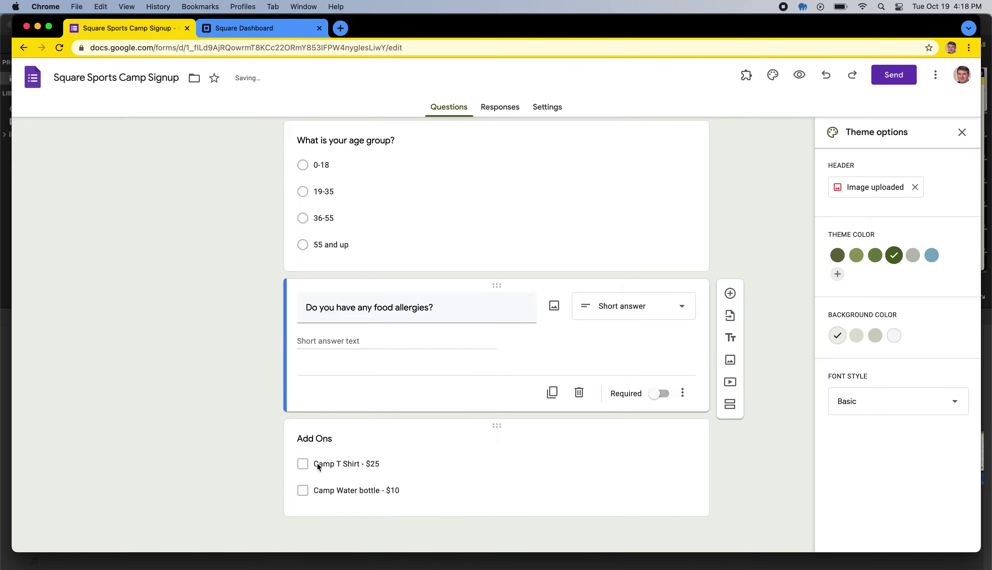
click(348, 468)
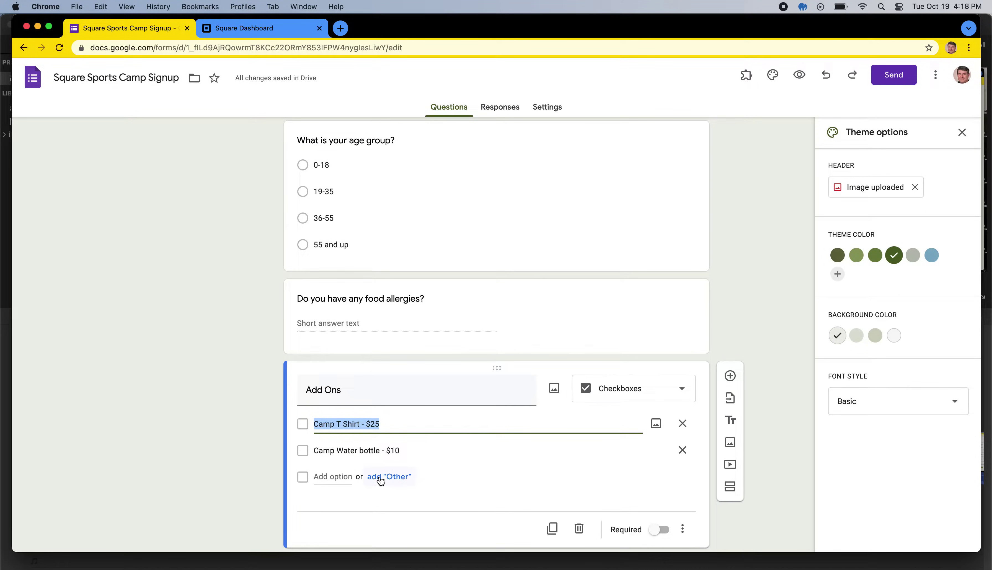
scroll(366, 250, up, 2)
scroll(393, 317, up, 4)
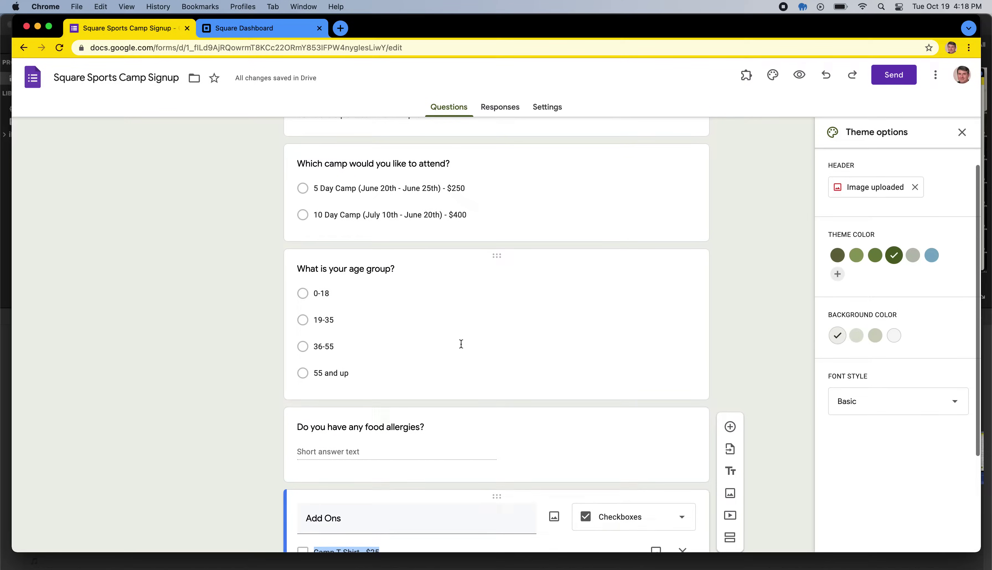
scroll(460, 344, up, 2)
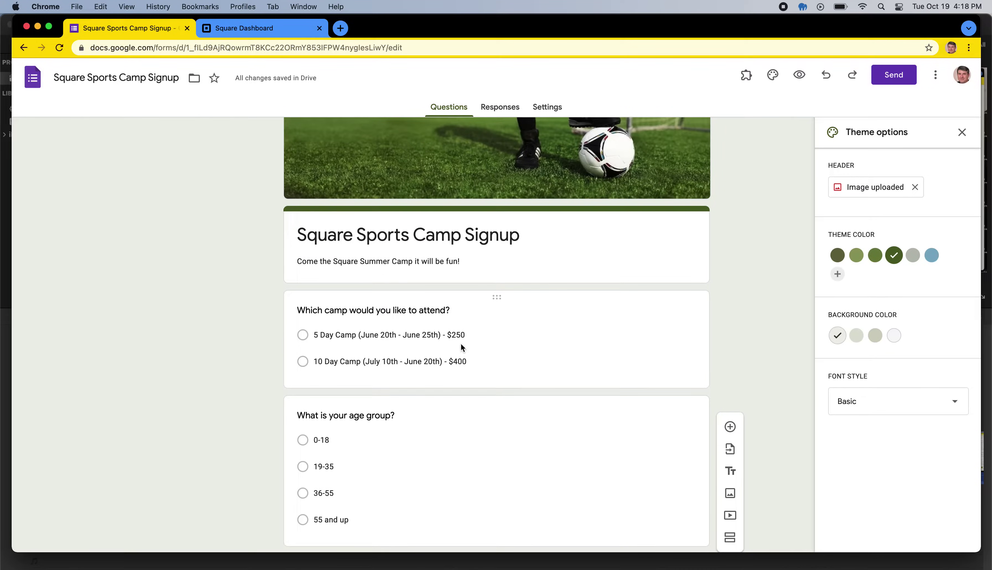
scroll(220, 310, up, 1)
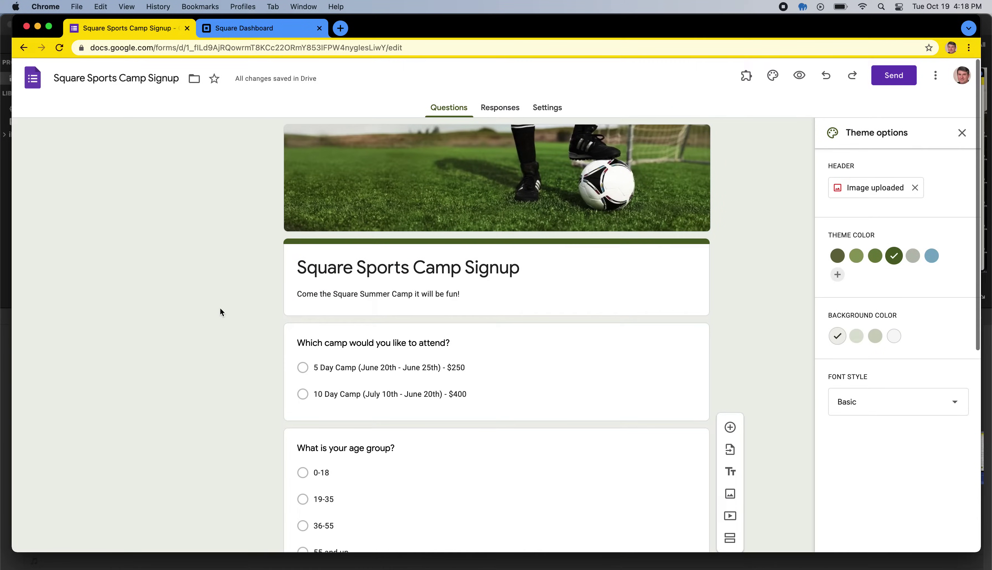
Step: Search 'google payable forms add on' in a new tab, install Payable Forms, and return to the form
click(342, 30)
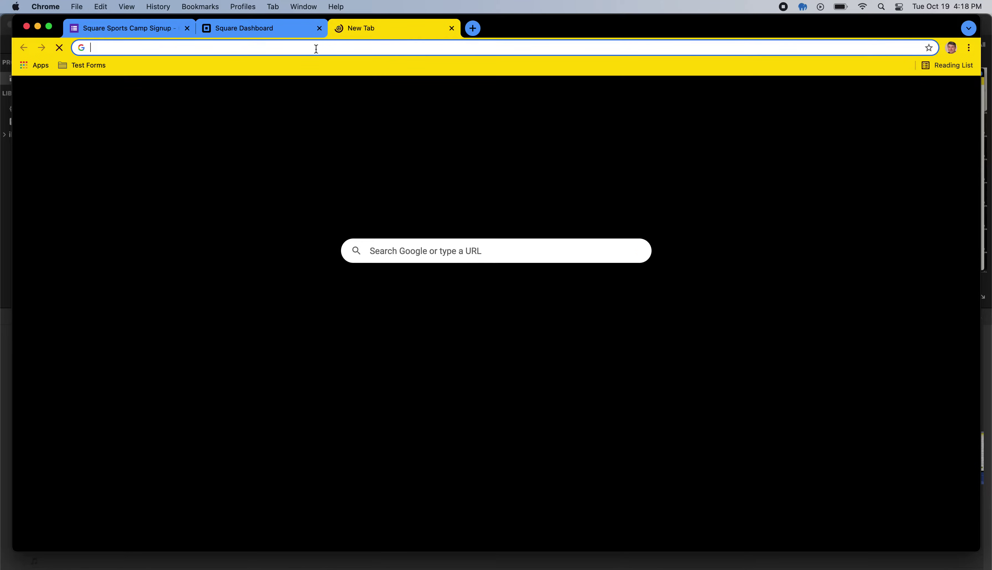
text(google payab)
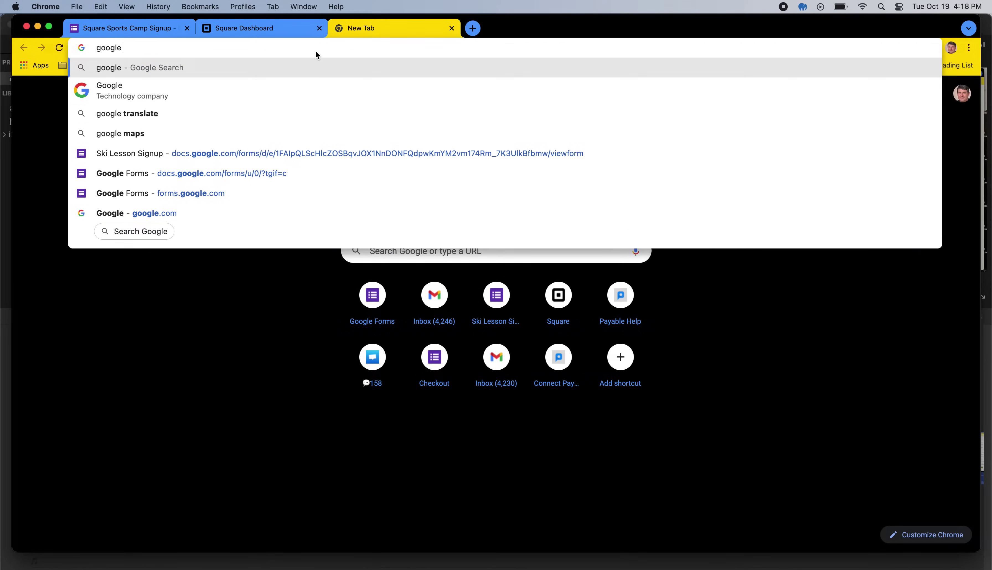
text(le forms add )
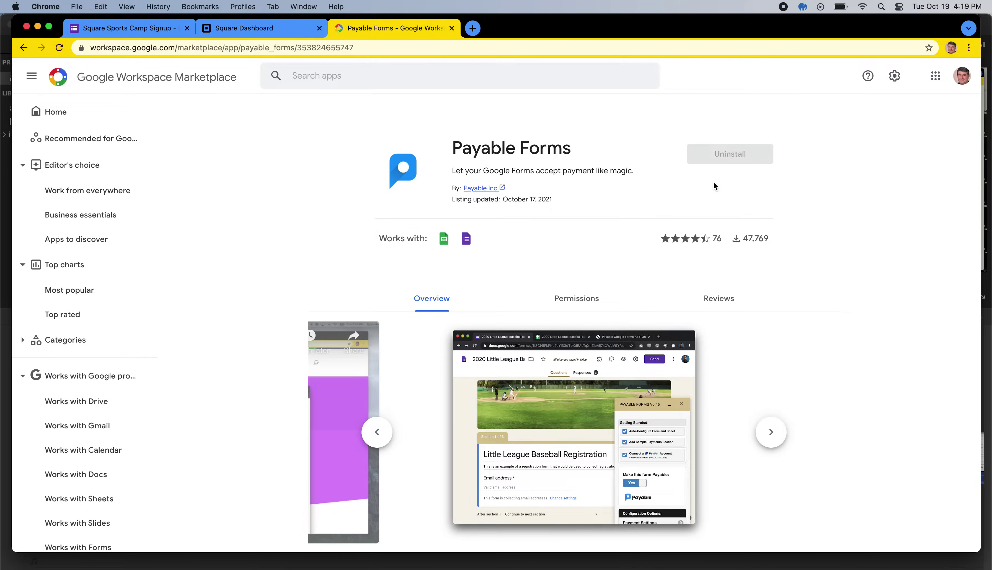
click(134, 28)
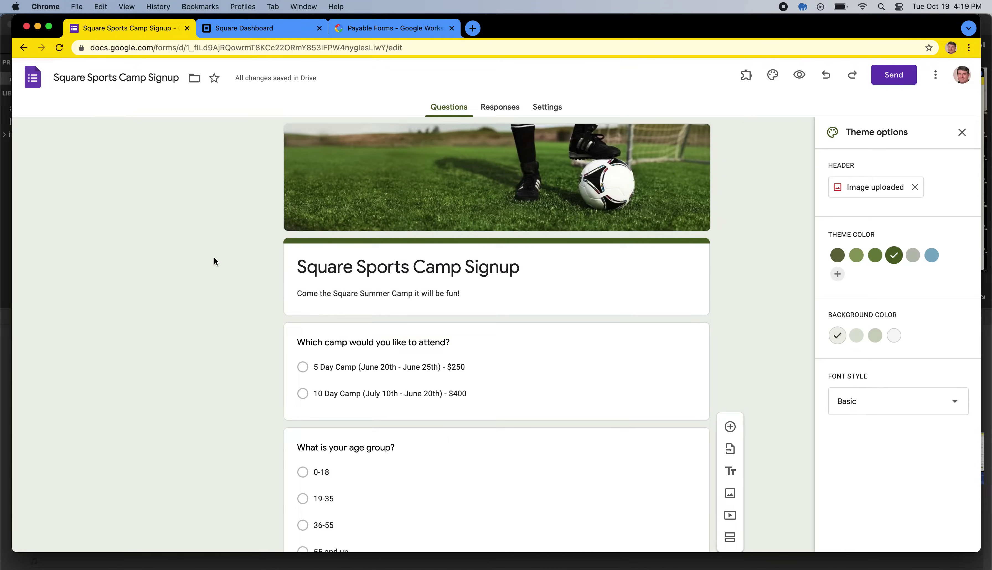
Step: Reload the form and launch the Payable Forms add-on from the Add-ons menu
click(61, 48)
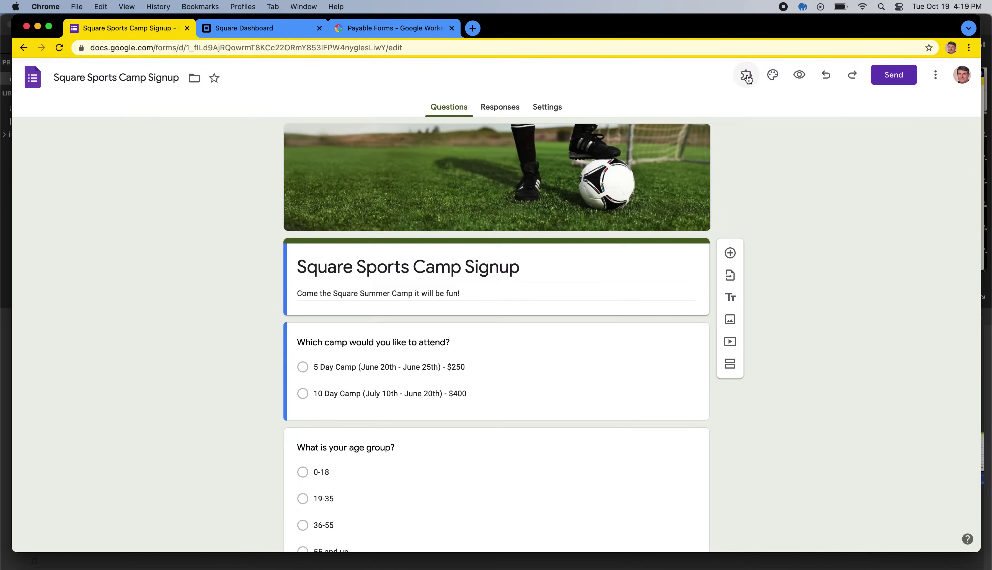
click(748, 79)
click(769, 134)
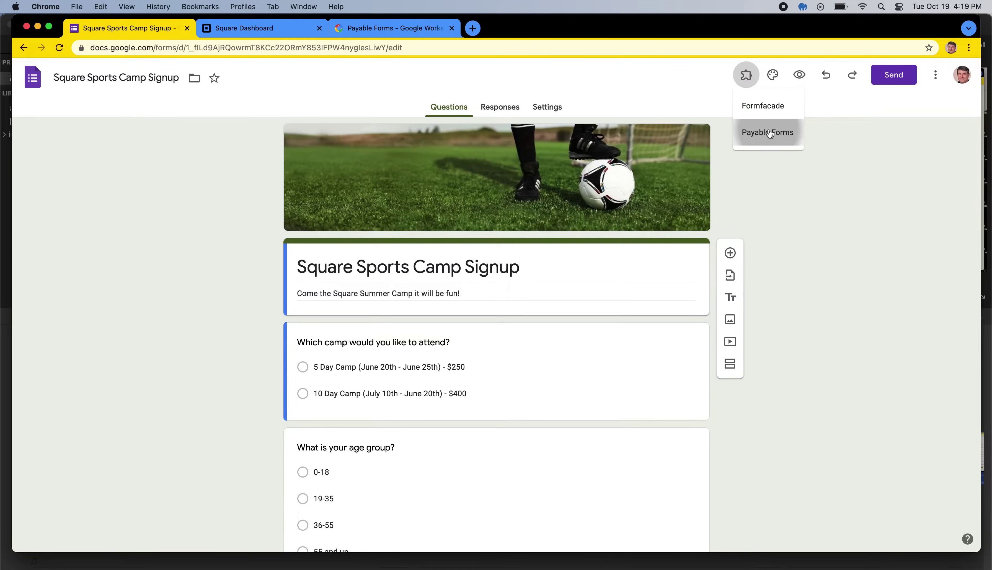
click(527, 128)
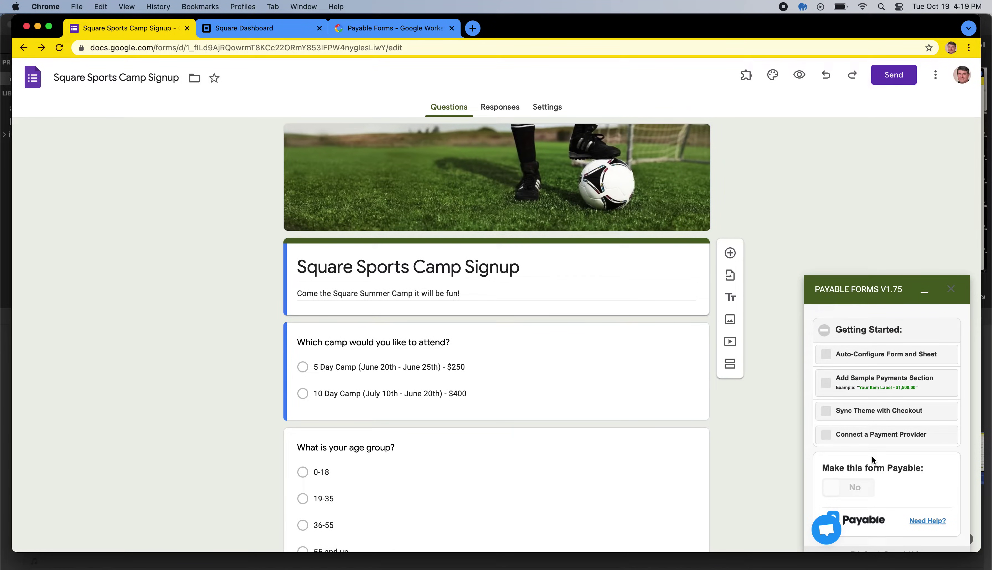
Step: Auto-configure the form and its response sheet, then dismiss the setup complete notice
click(866, 359)
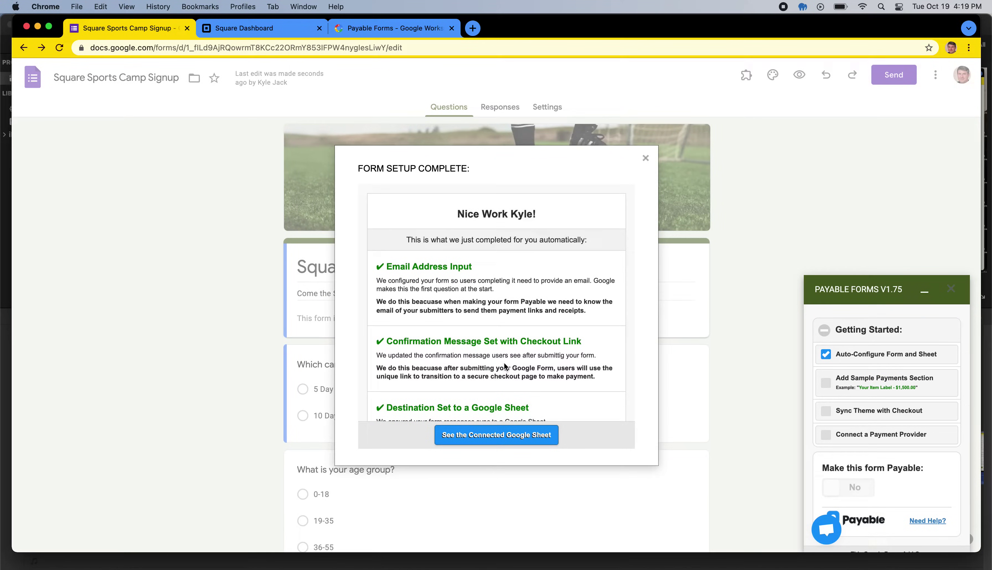
scroll(504, 362, down, 2)
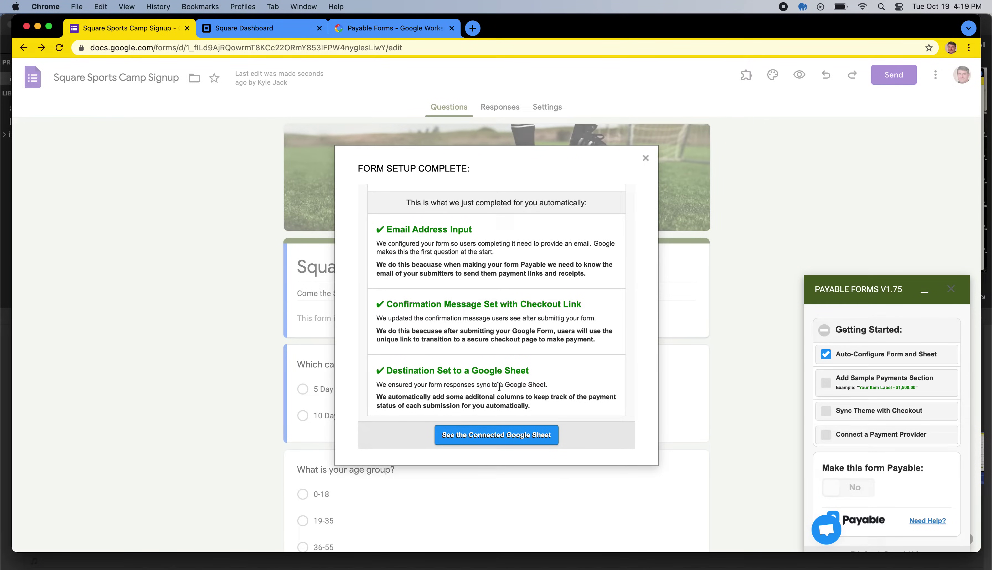
click(645, 158)
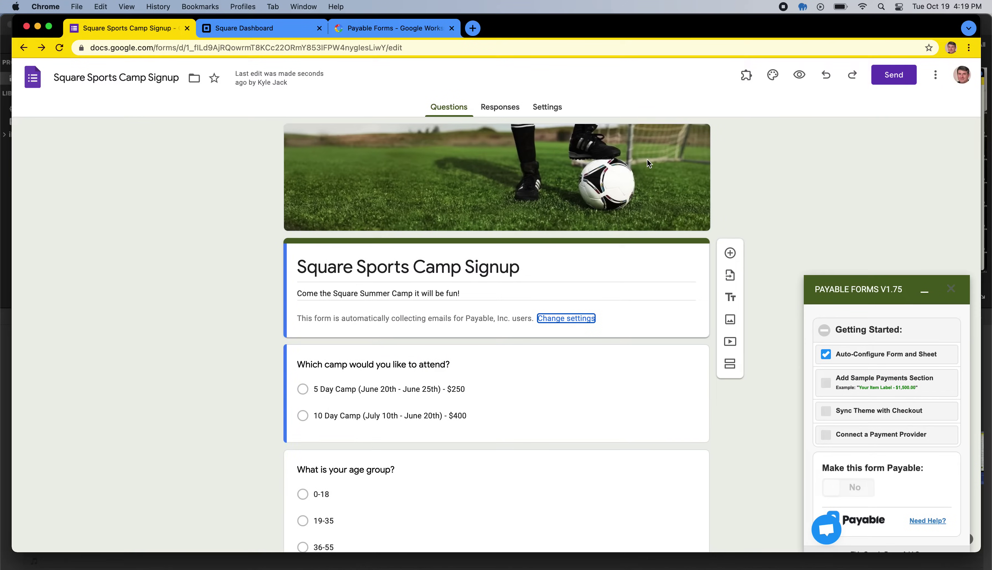
Step: Sync the form's theme with the checkout page and close the confirmation
click(862, 412)
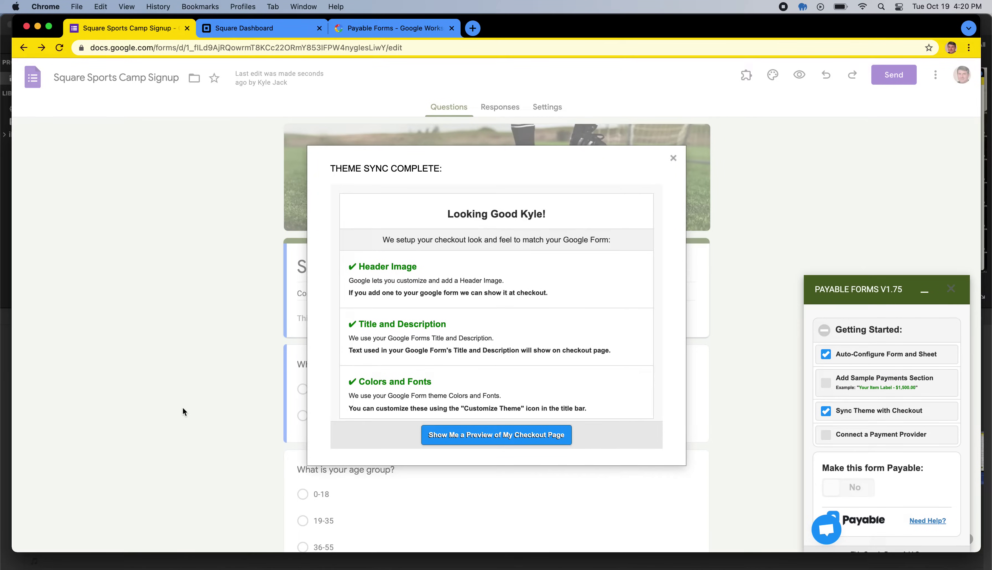
click(674, 159)
click(849, 436)
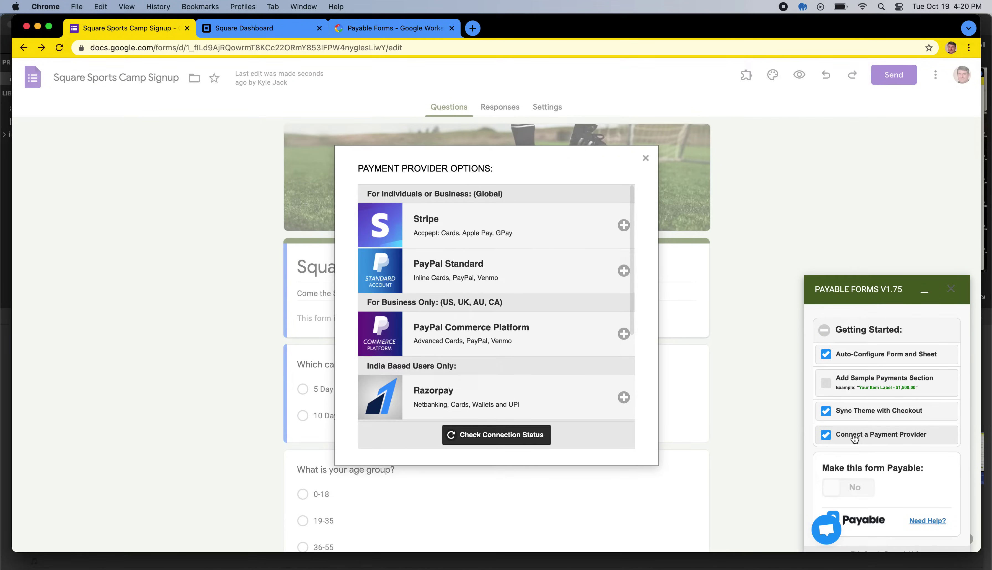
Step: Choose Square (Beta) from the payment provider options
scroll(499, 298, down, 5)
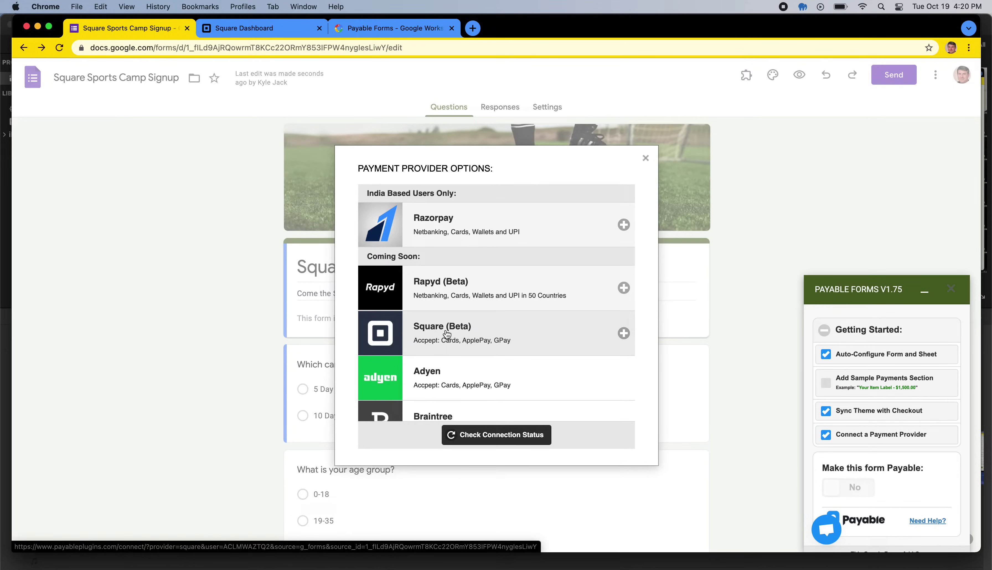
click(446, 331)
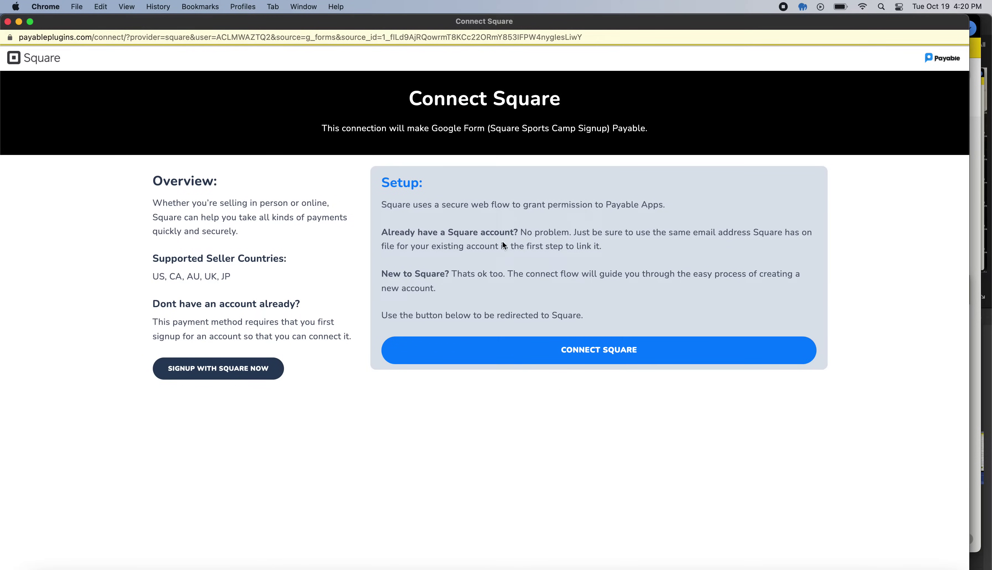
Step: Connect the Square account to Payable and close the setup complete window
click(590, 359)
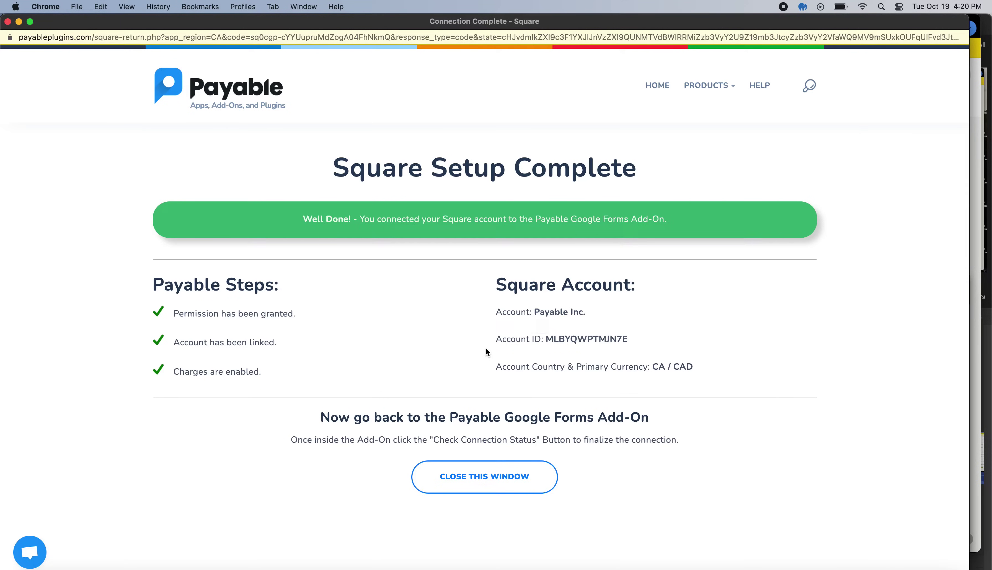
click(513, 475)
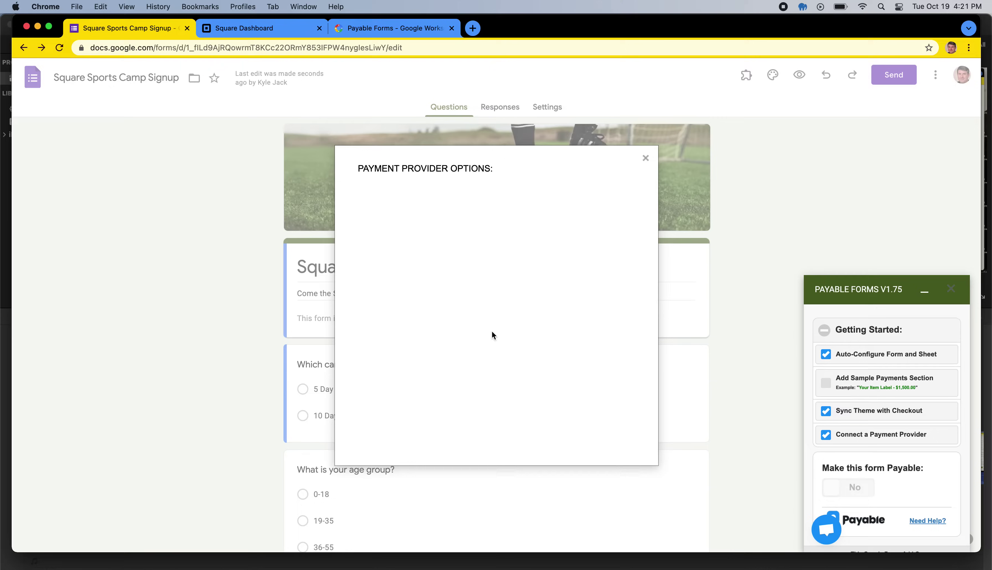
Step: Confirm Square shows as Connected and close the Payment Provider Options dialog
scroll(492, 331, down, 5)
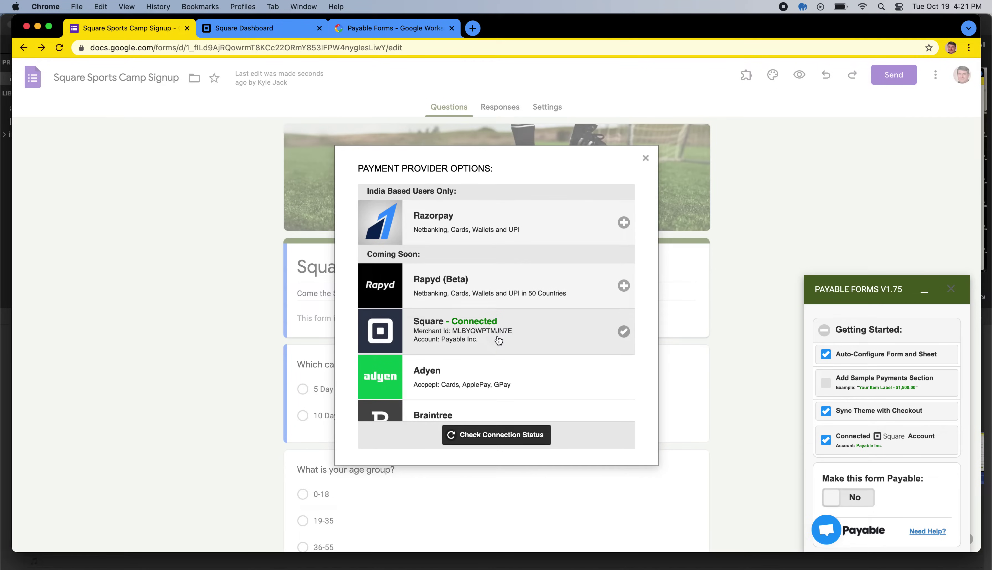
click(647, 159)
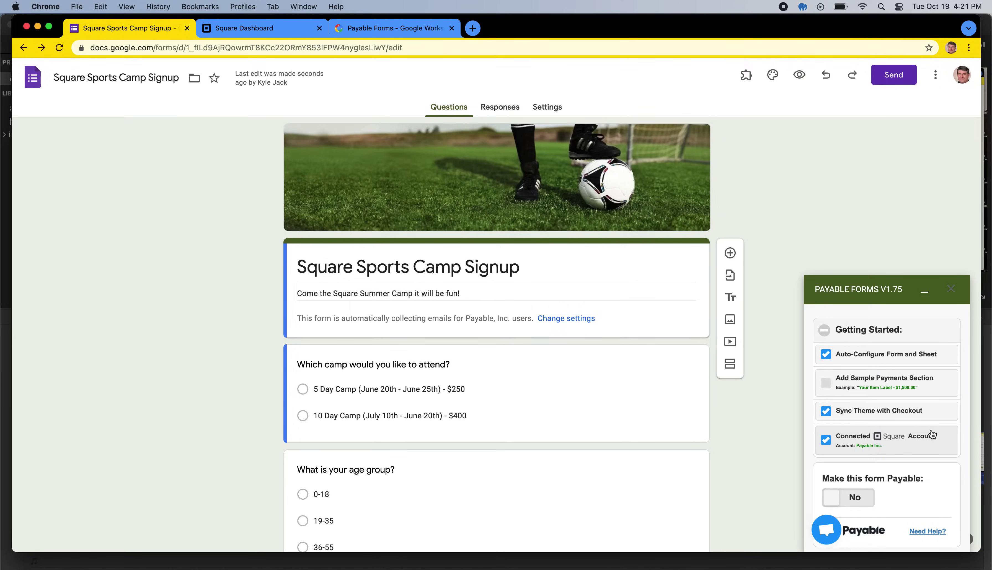
scroll(886, 433, down, 5)
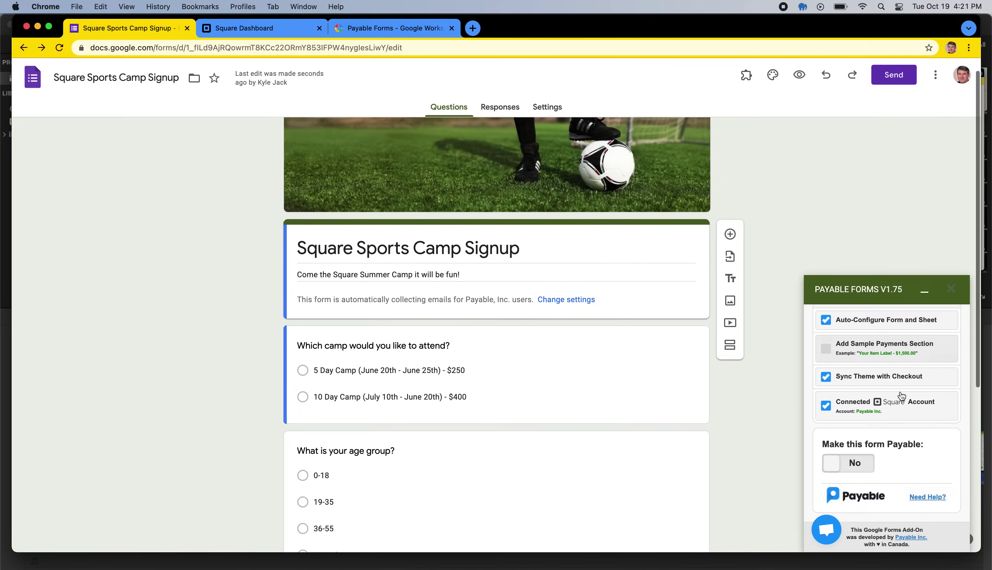
Step: Switch 'Make this form Payable' to Yes and close the FORM NOW PAYABLE notice
click(848, 468)
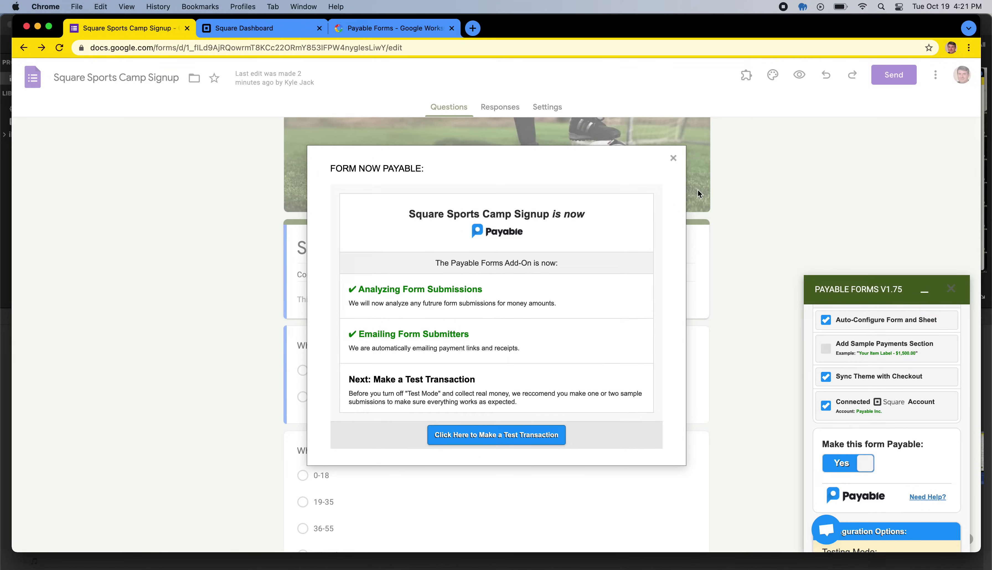
click(673, 159)
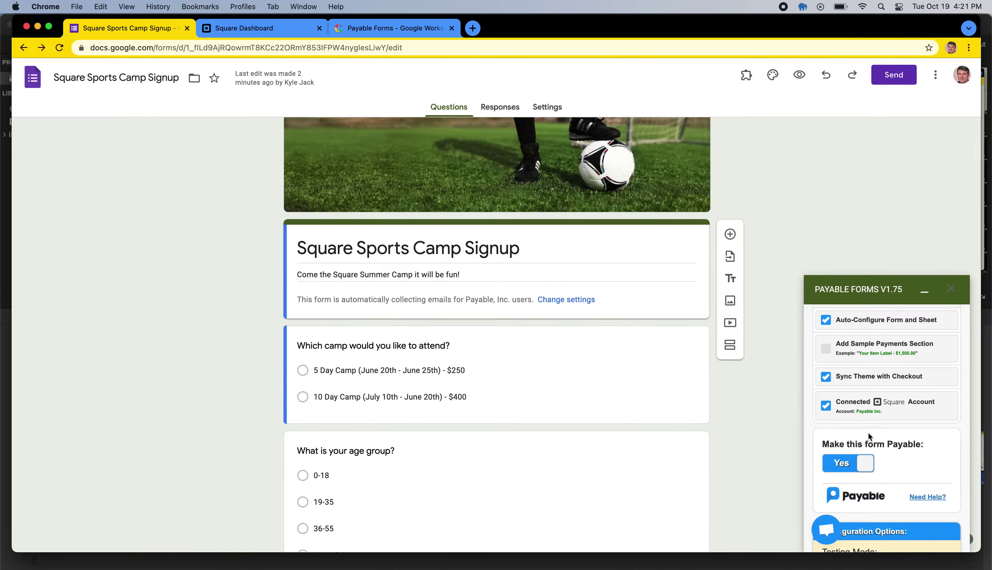
Step: Preview the live form in a new tab, then generate a shortened share link from Send
scroll(868, 432, down, 5)
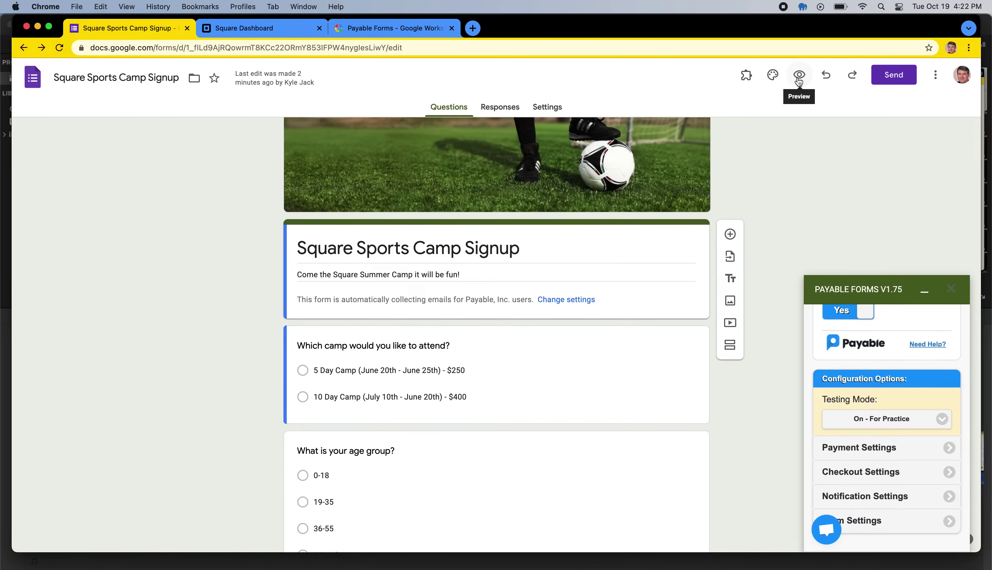
click(799, 76)
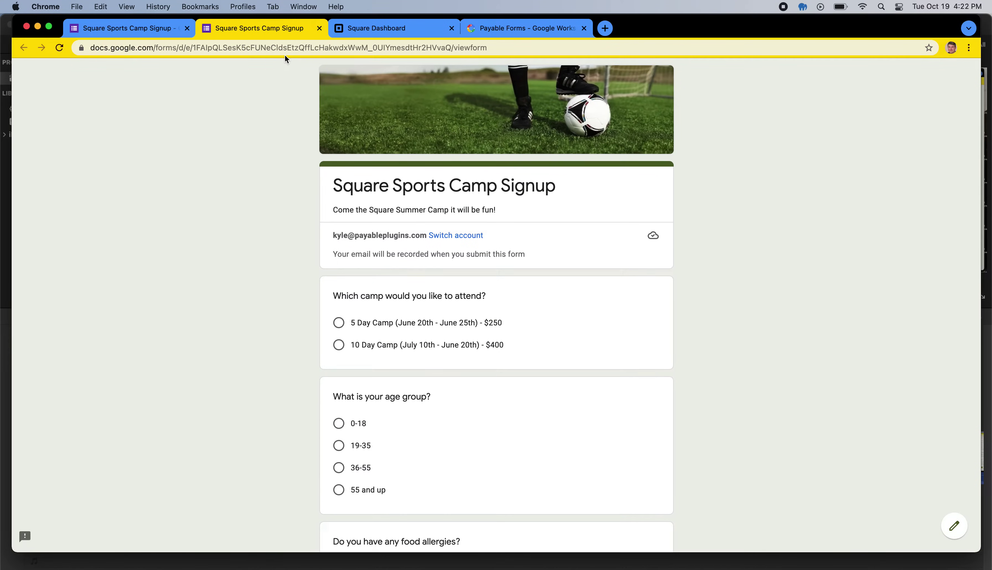
click(144, 27)
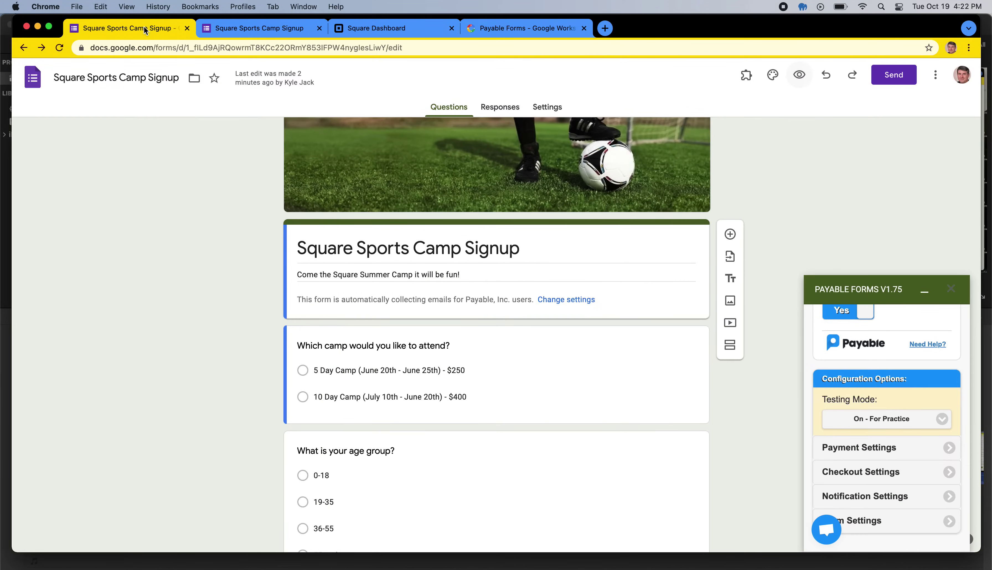
click(900, 81)
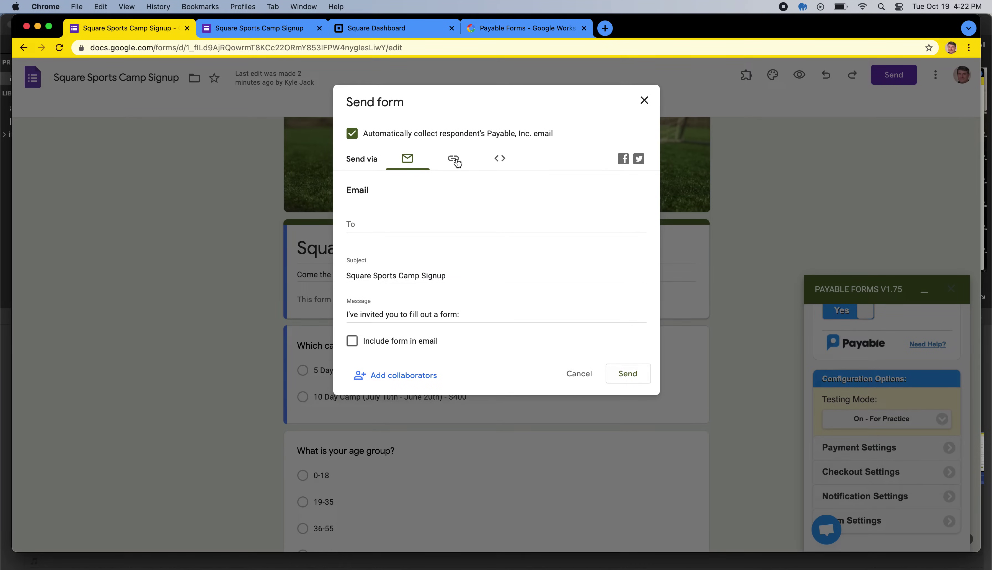
click(453, 158)
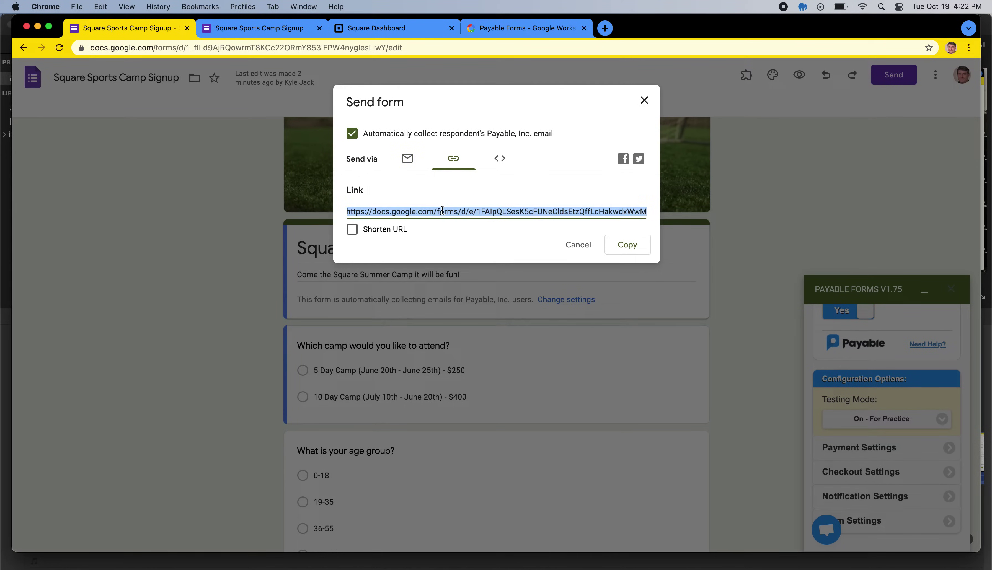
click(353, 231)
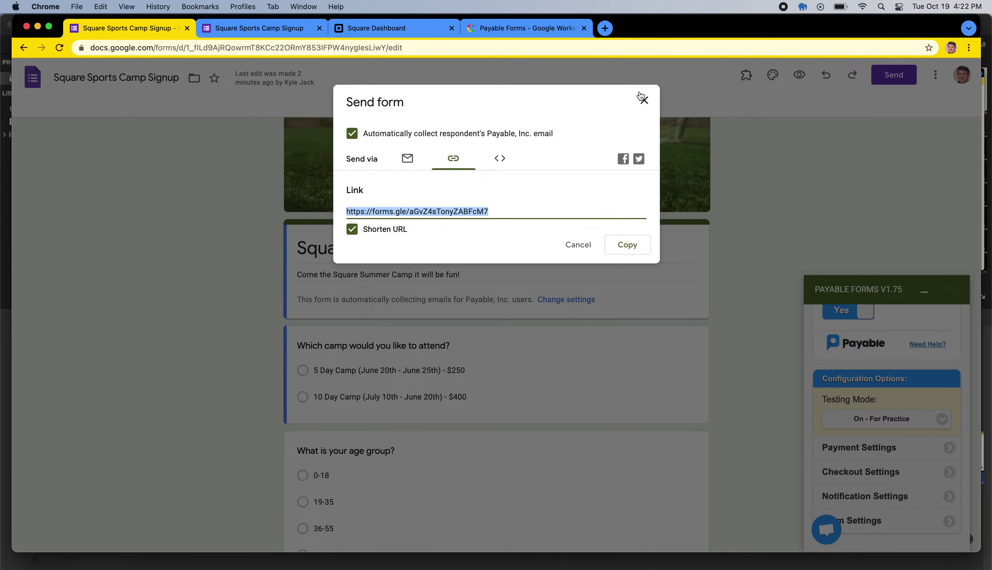
click(644, 103)
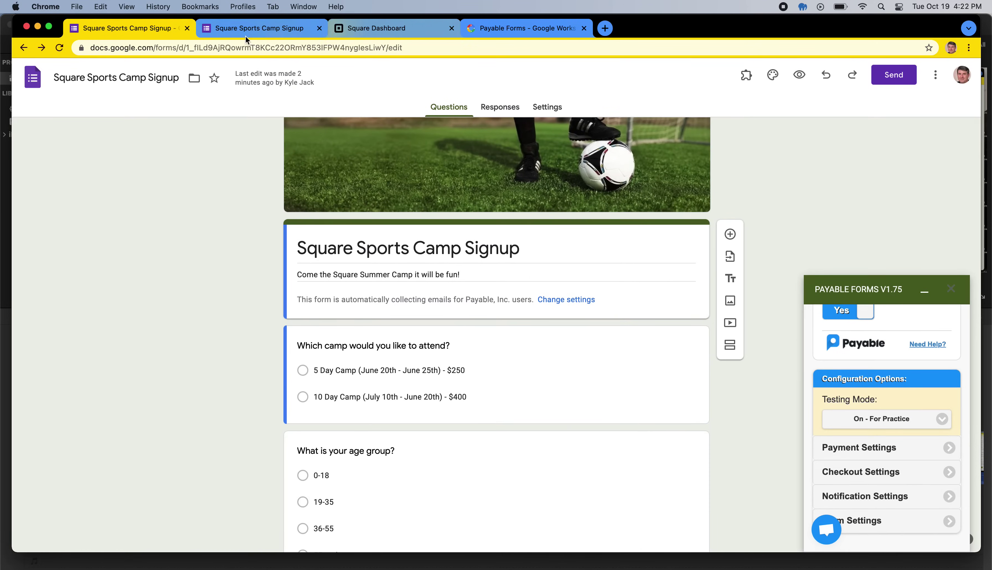
Step: In the live form preview, choose the 5 Day Camp, age group 36-55, and answer 'none' for food allergies
click(248, 31)
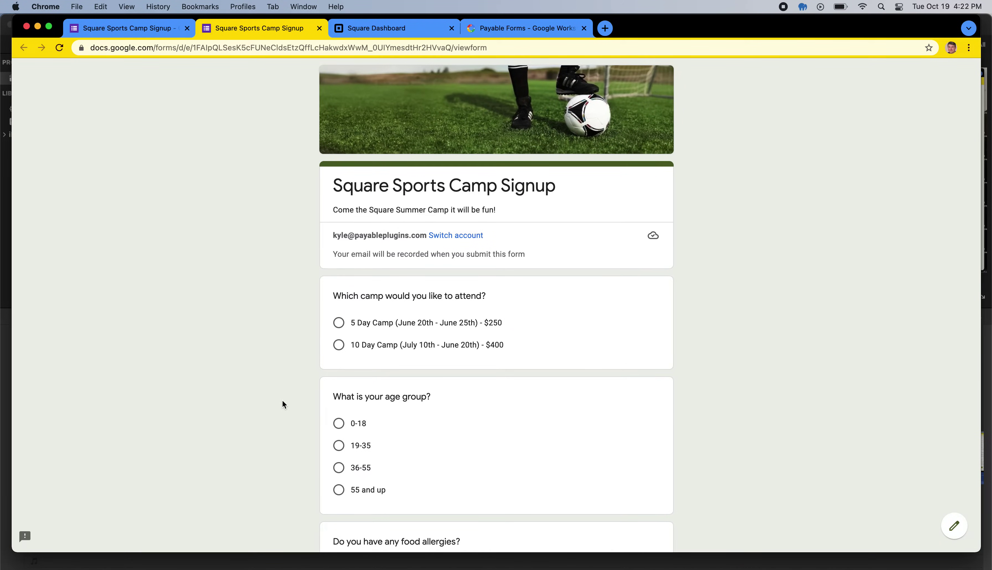
scroll(282, 401, down, 3)
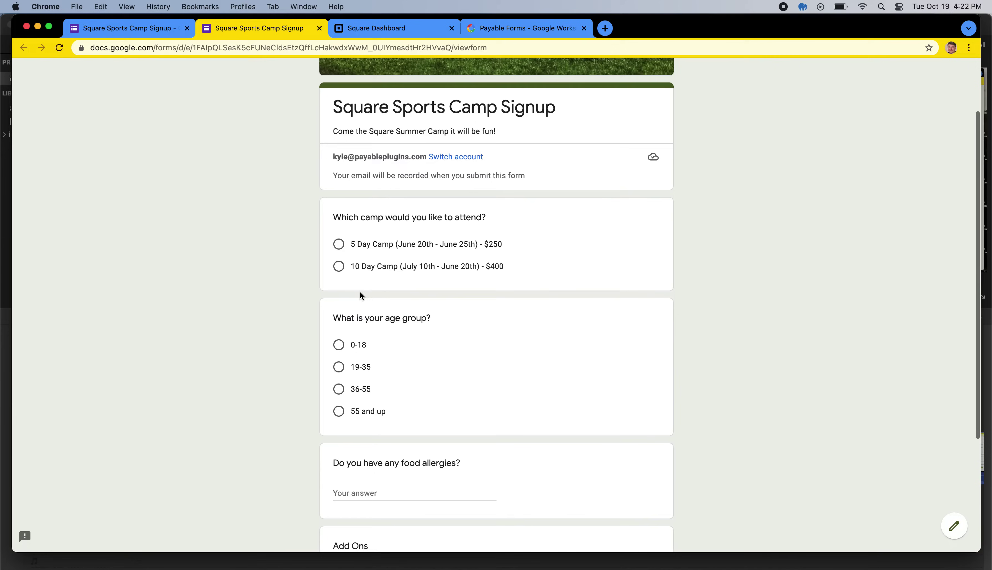
click(339, 245)
scroll(487, 364, down, 2)
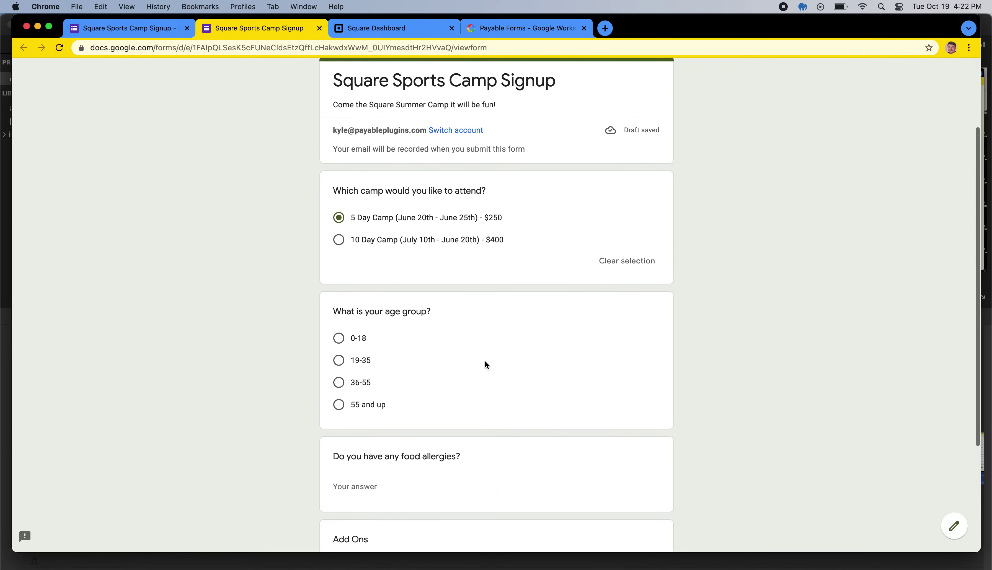
click(369, 347)
scroll(521, 376, down, 4)
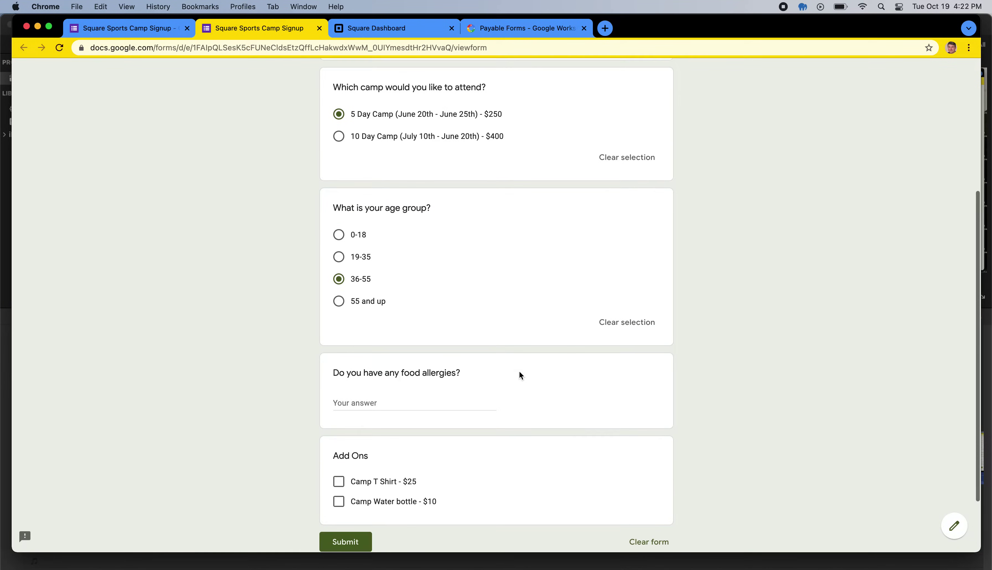
click(399, 335)
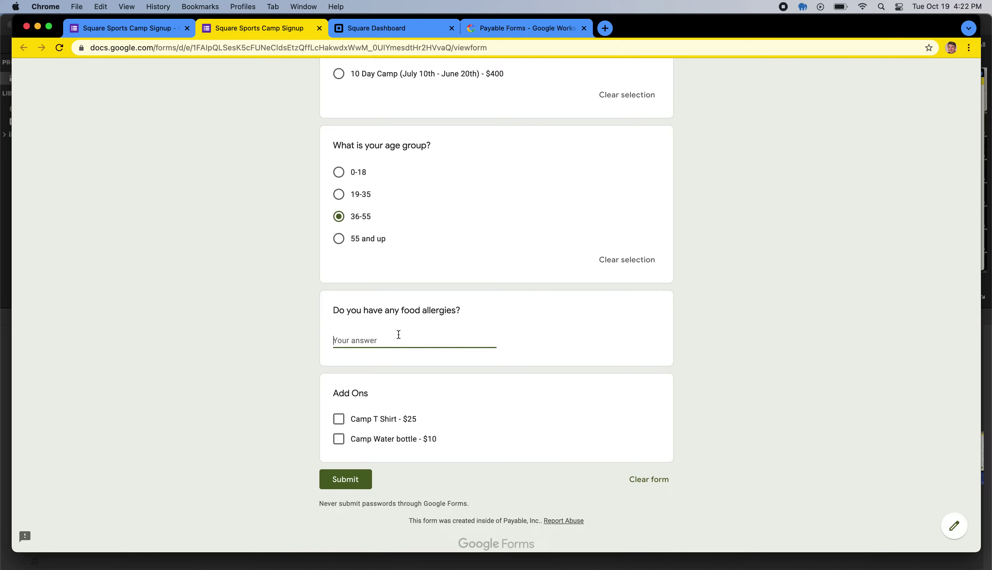
text(none)
click(554, 392)
Step: Tick the Camp T Shirt - $25 add-on and submit the signup
scroll(555, 391, down, 1)
click(376, 404)
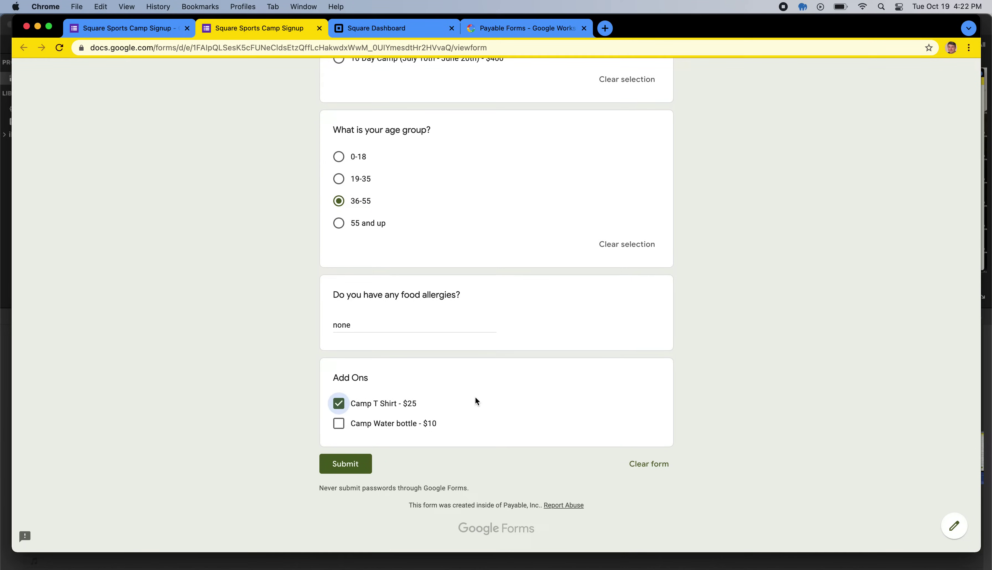
scroll(569, 299, up, 5)
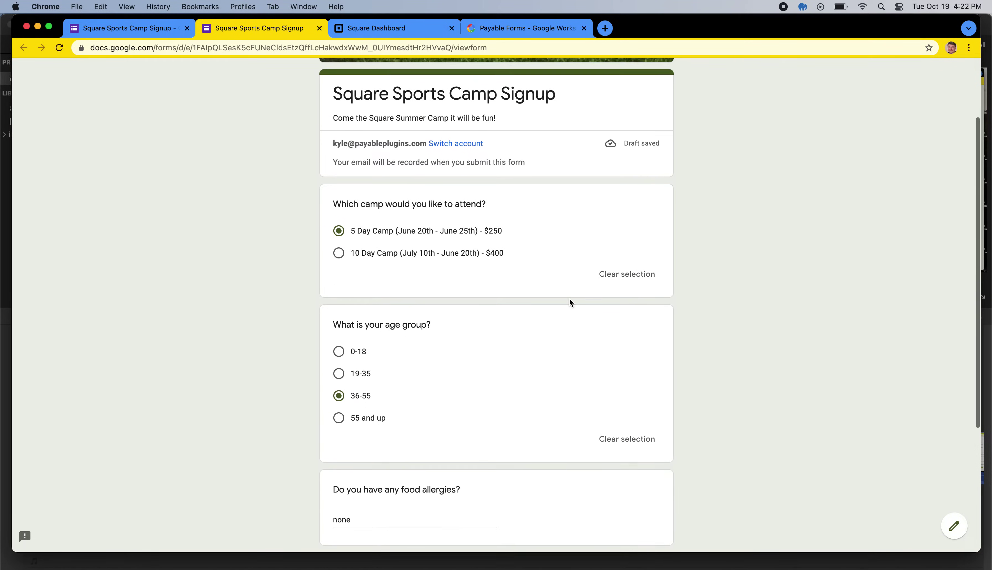
scroll(569, 298, down, 5)
click(354, 471)
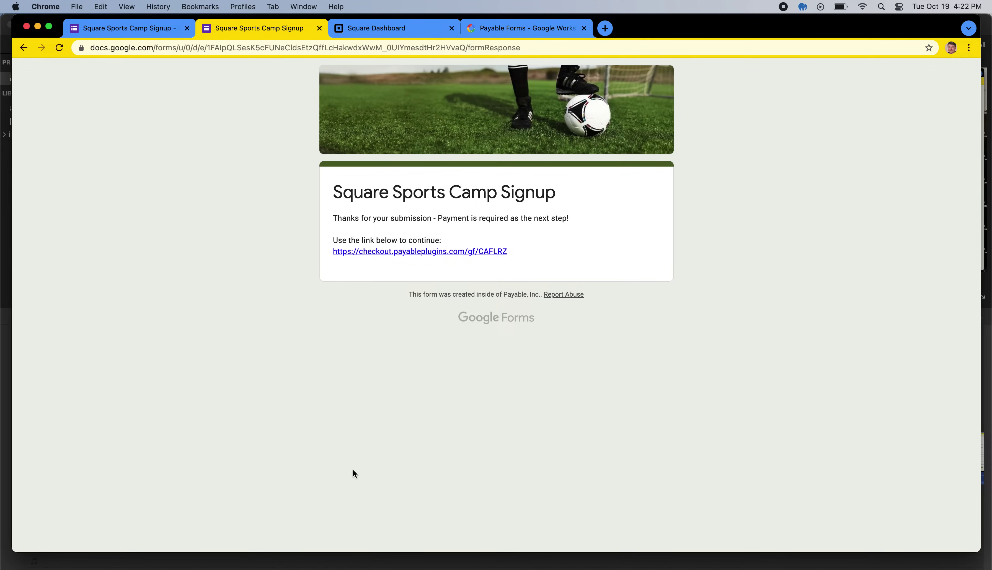
Step: Open the Payable checkout link and review the 5 Day Camp and Camp T Shirt order lines
click(384, 251)
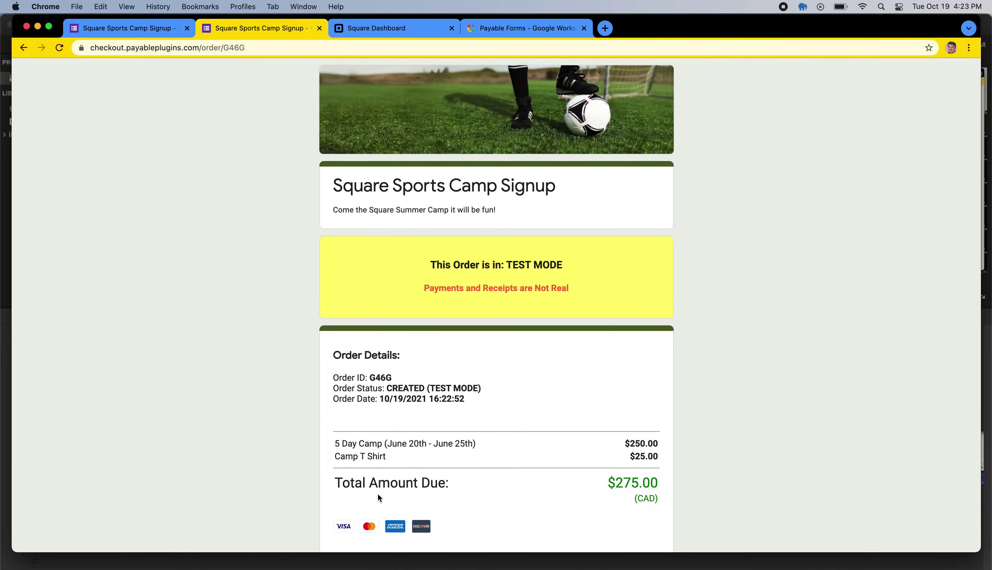
scroll(378, 495, down, 3)
scroll(377, 493, down, 3)
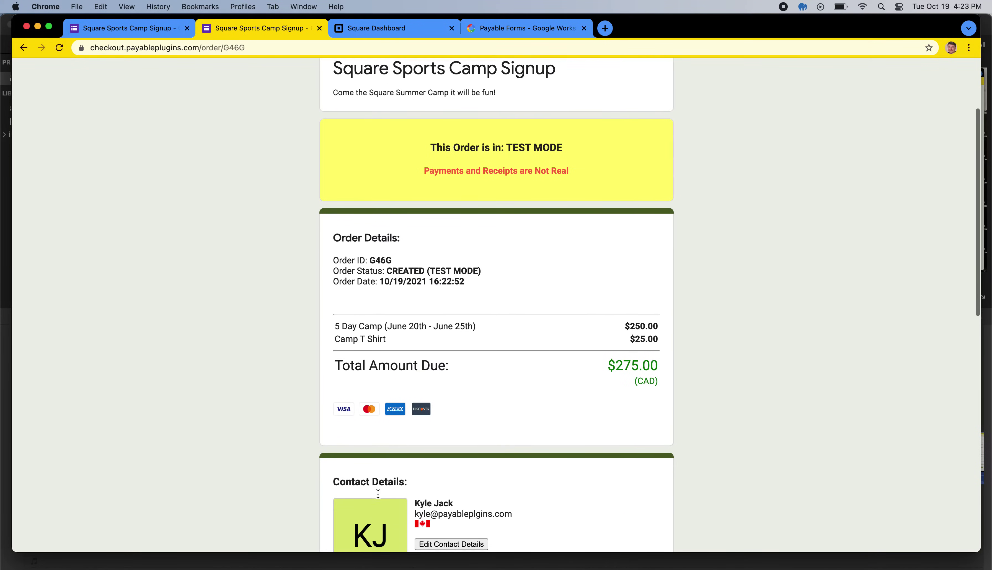
drag(335, 303, 478, 303)
drag(335, 315, 392, 317)
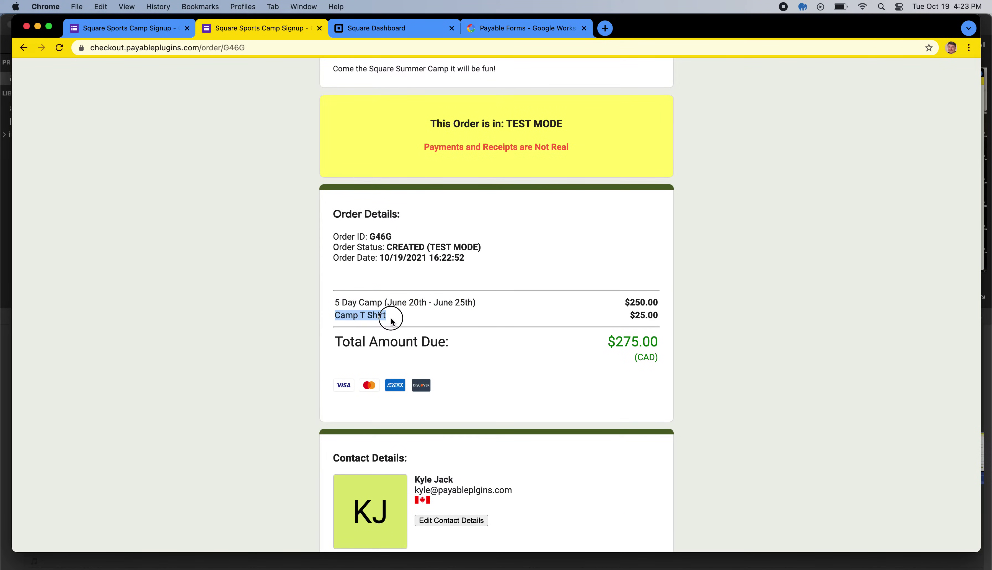
click(439, 327)
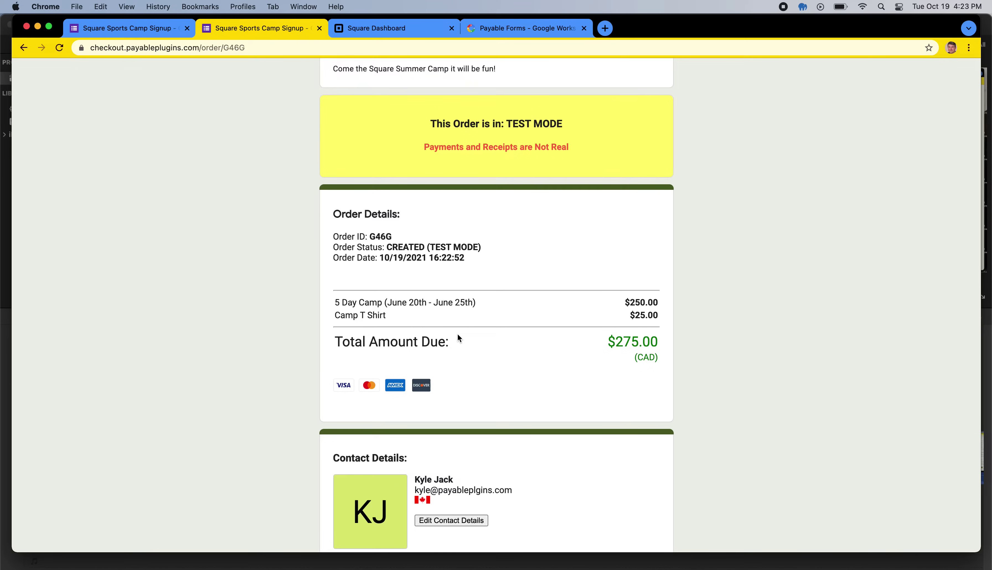
Step: Scroll to the Test Cards box and select the Visa test card number
scroll(458, 335, down, 3)
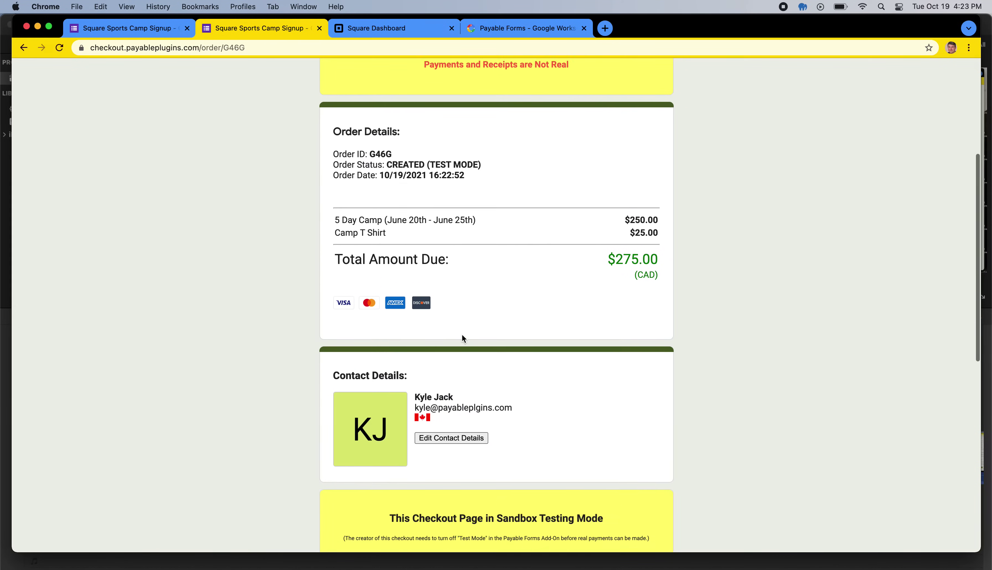
scroll(462, 337, down, 12)
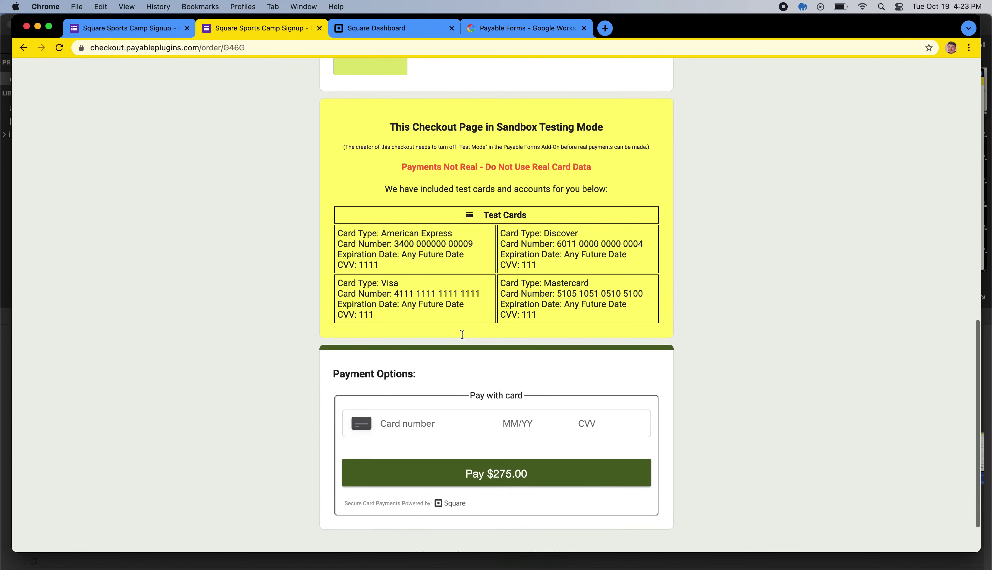
scroll(463, 335, down, 2)
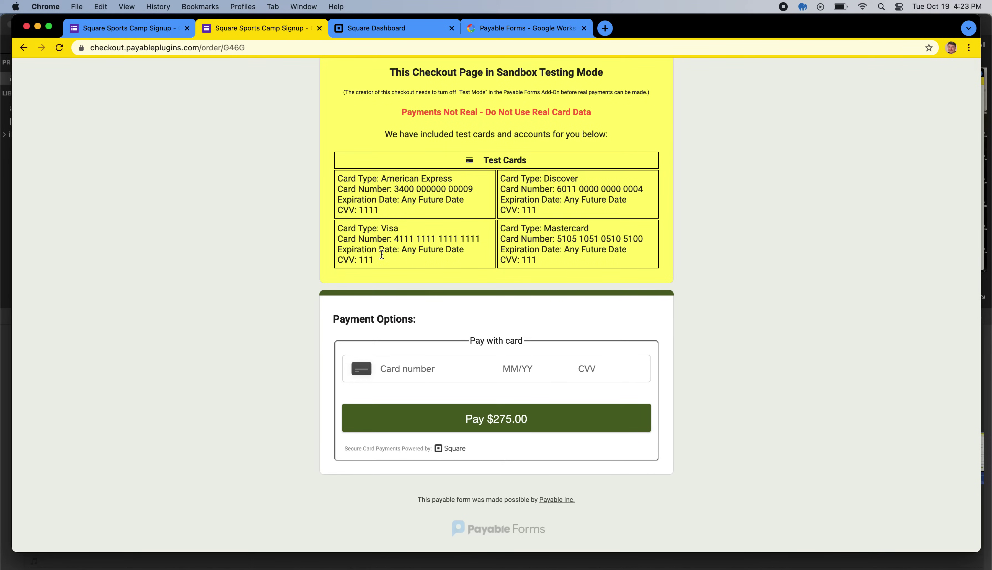
scroll(381, 258, up, 1)
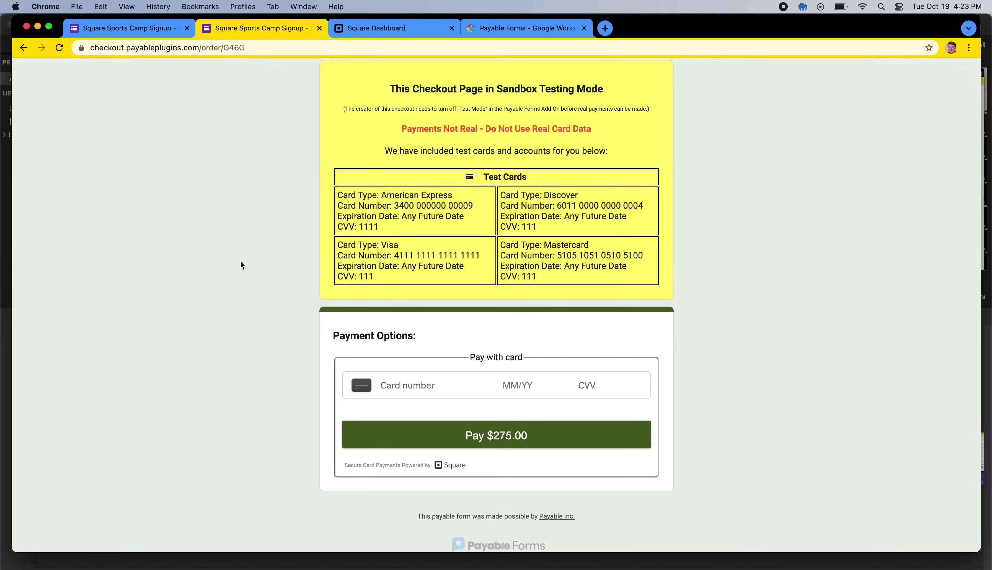
scroll(241, 261, up, 15)
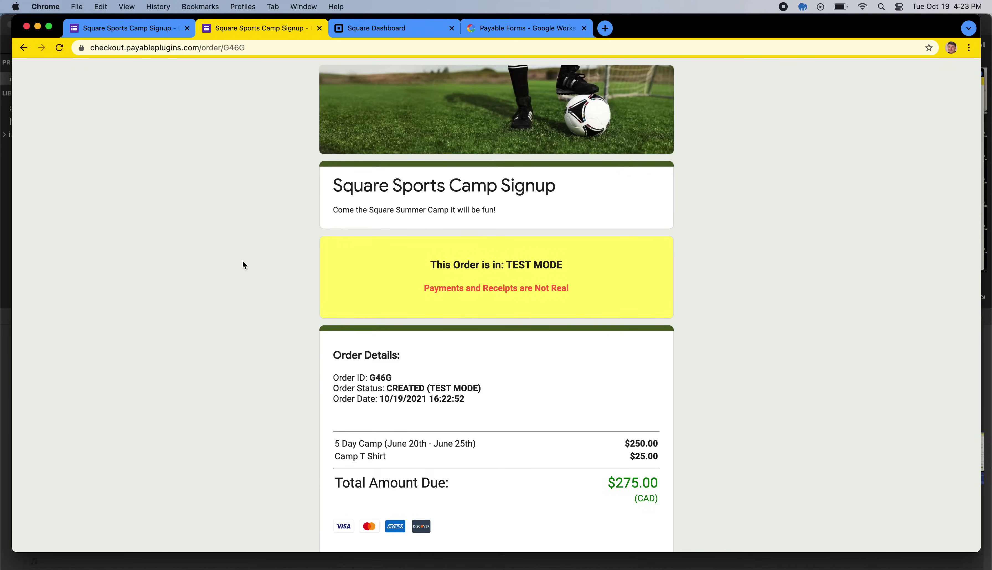
scroll(278, 340, down, 10)
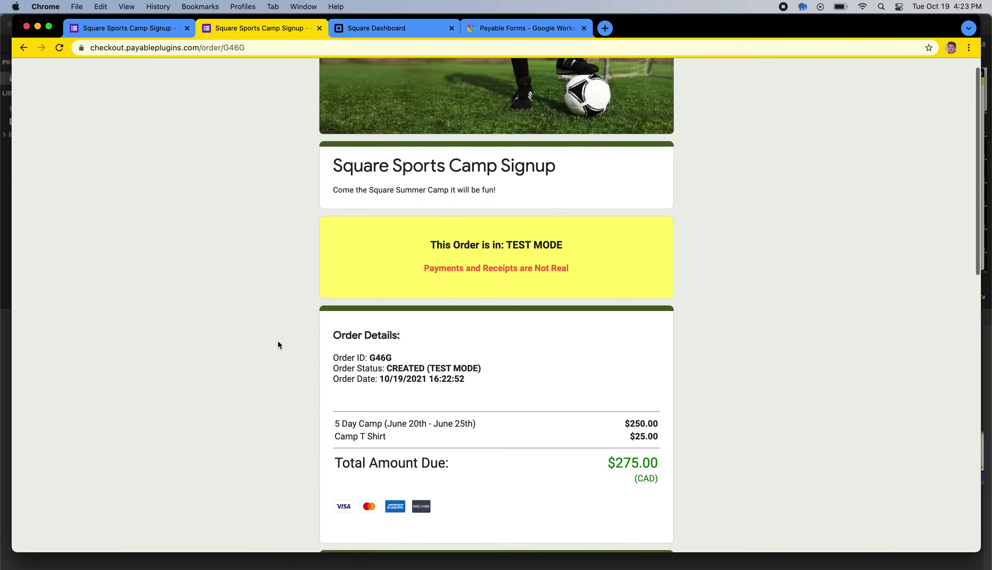
scroll(277, 344, down, 5)
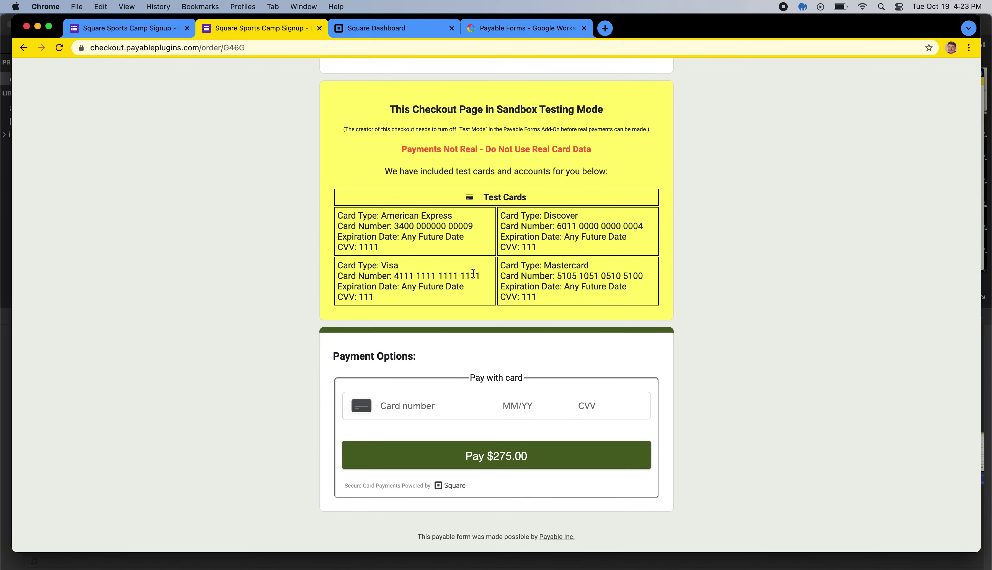
drag(481, 276, 394, 276)
key(super+c)
Step: Paste the Visa test card, enter expiry 12/21, CVV 123, ZIP 90210, and pay $275.00
click(394, 405)
key(super+v)
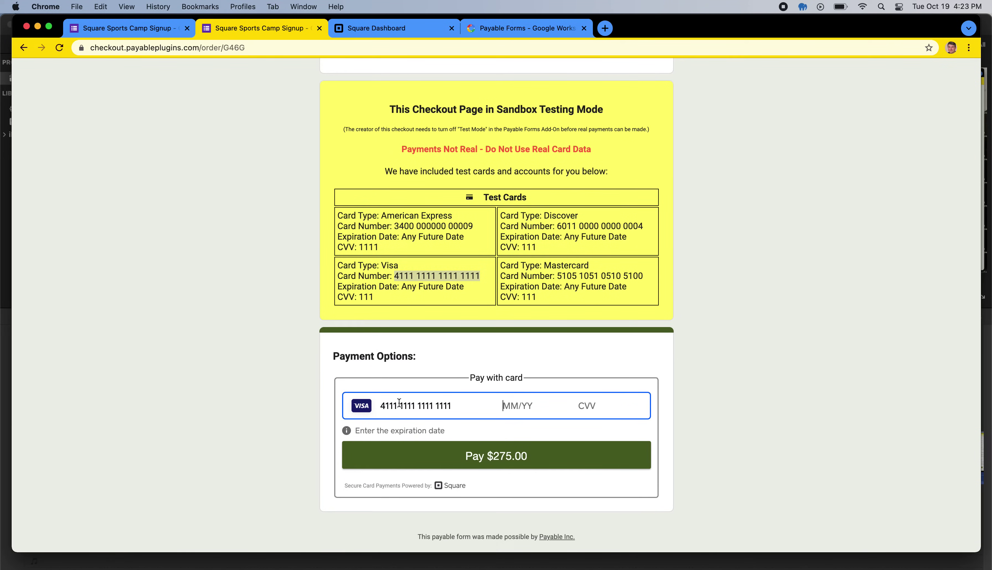
text(12/21 1)
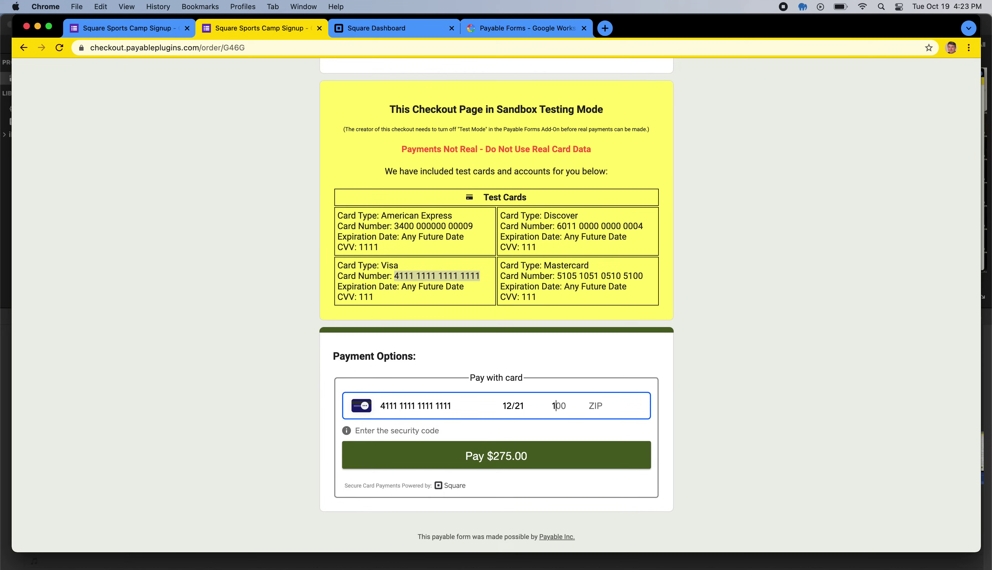
text(23 90210)
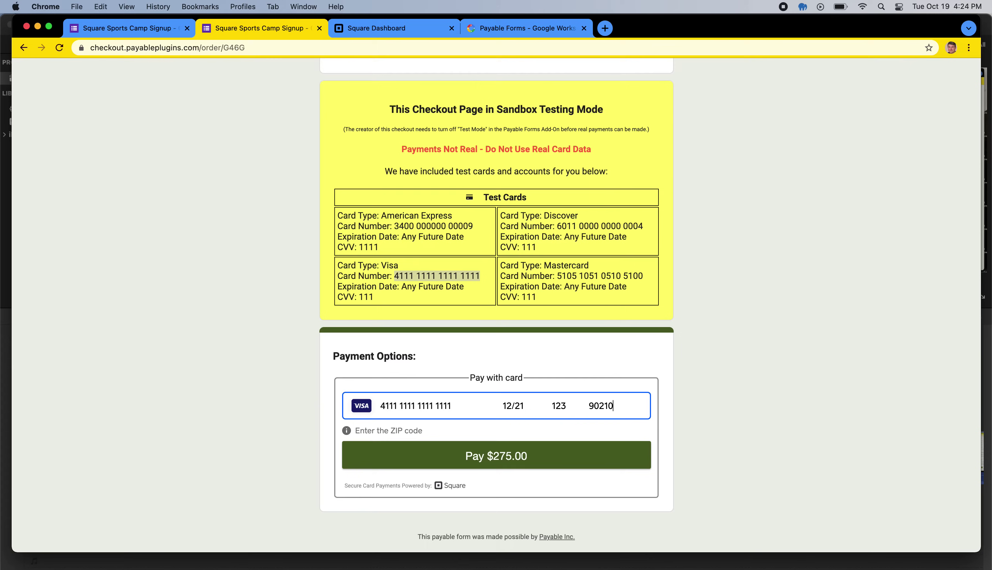
click(464, 452)
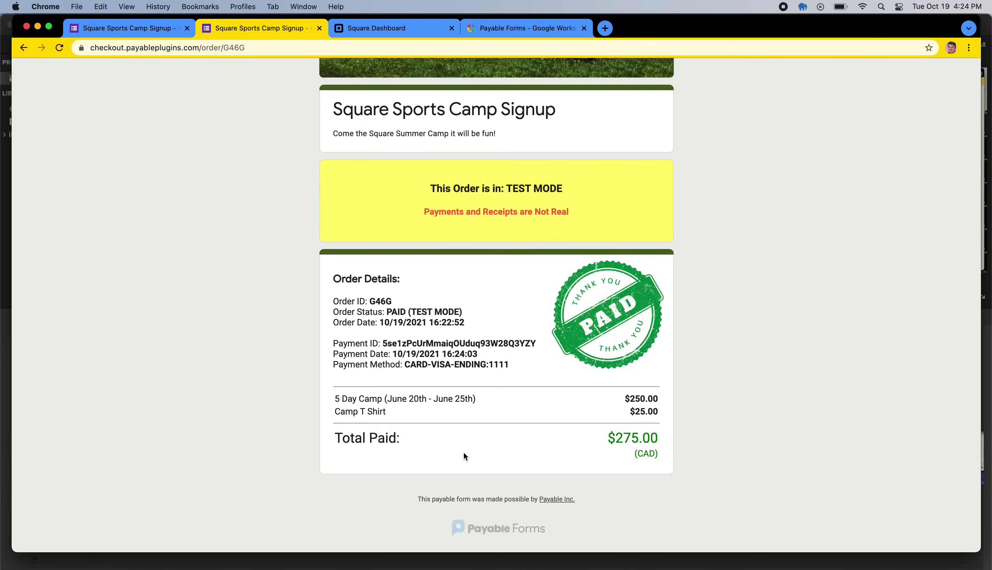
Step: Check the receipt's Payment ID and PAID (TEST MODE) status, then go back to the form editor
click(383, 342)
drag(383, 343, 530, 358)
click(530, 358)
drag(386, 312, 430, 315)
click(446, 315)
click(455, 389)
scroll(455, 390, up, 3)
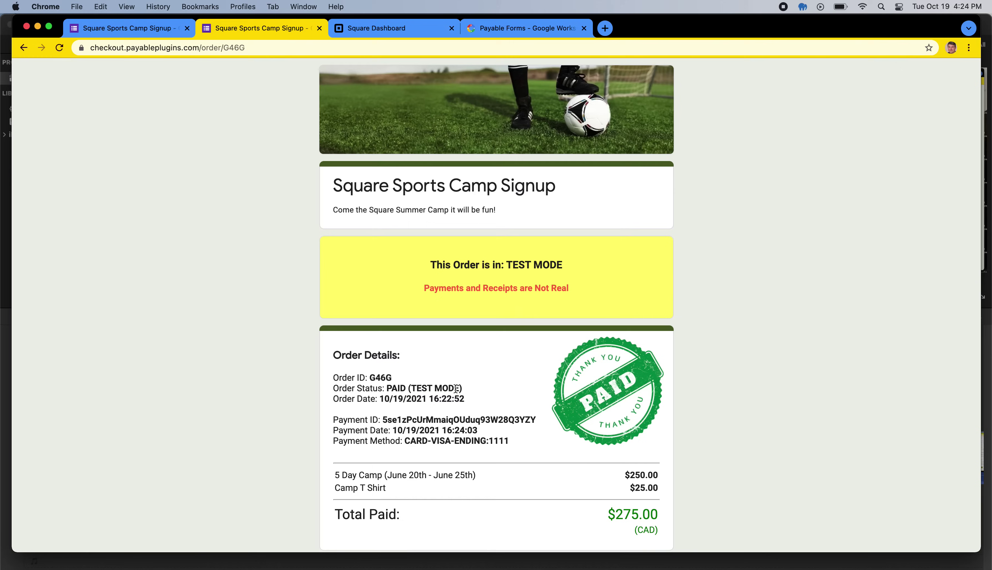
click(153, 30)
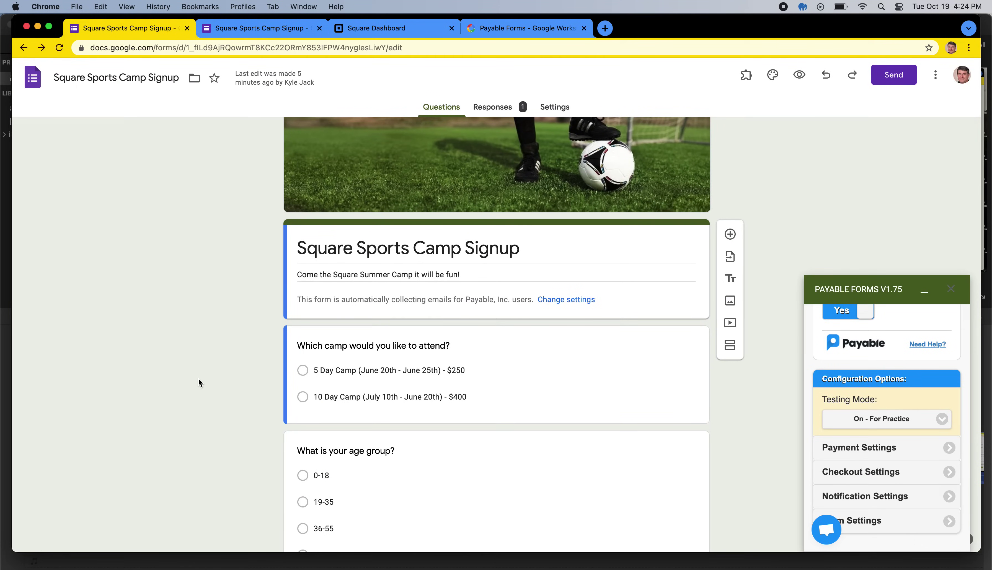
Step: View the form's single response in the Responses tab and open it in the linked Sheets spreadsheet
click(498, 108)
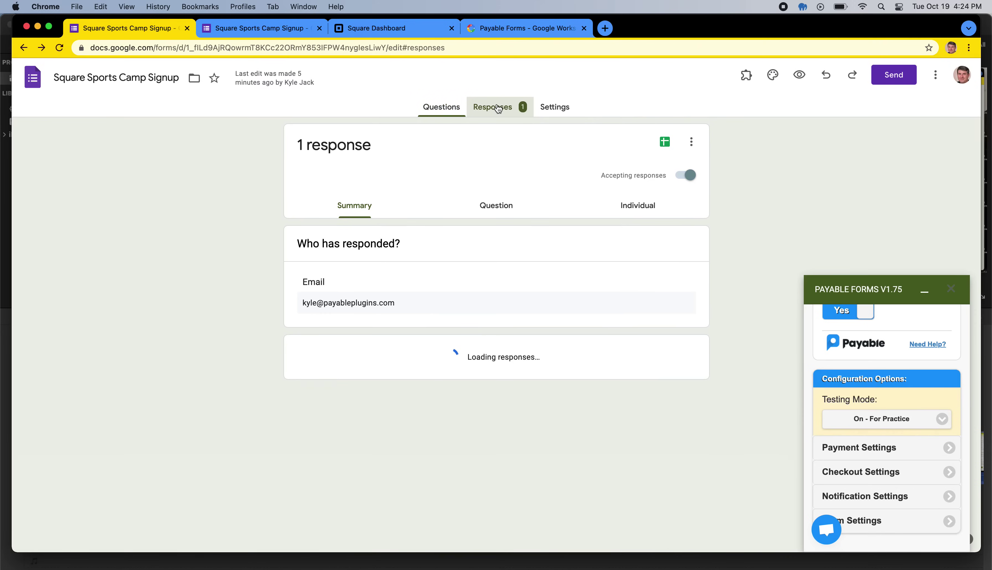
click(57, 48)
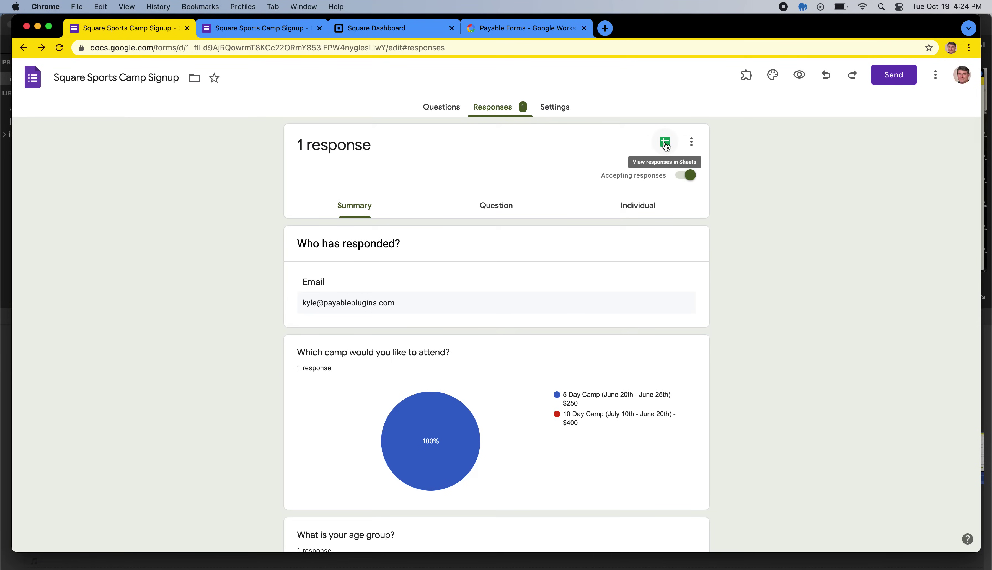
click(665, 144)
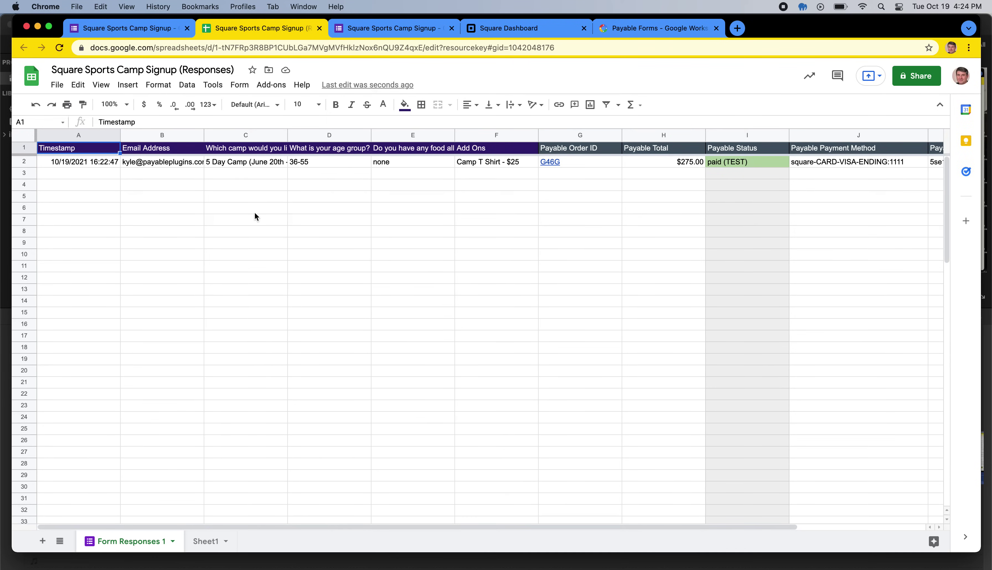
click(76, 162)
click(171, 162)
click(254, 166)
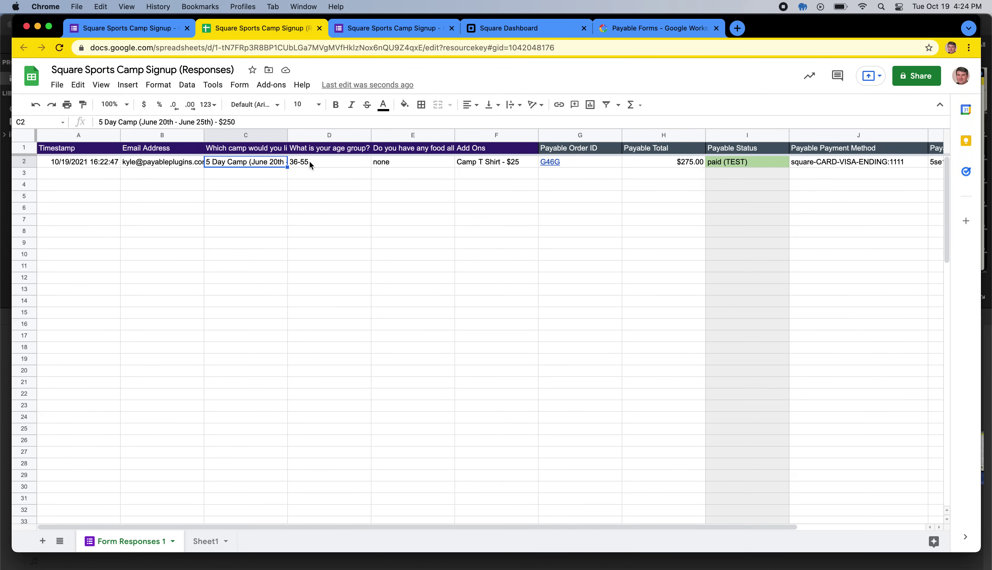
click(311, 165)
click(389, 166)
click(474, 162)
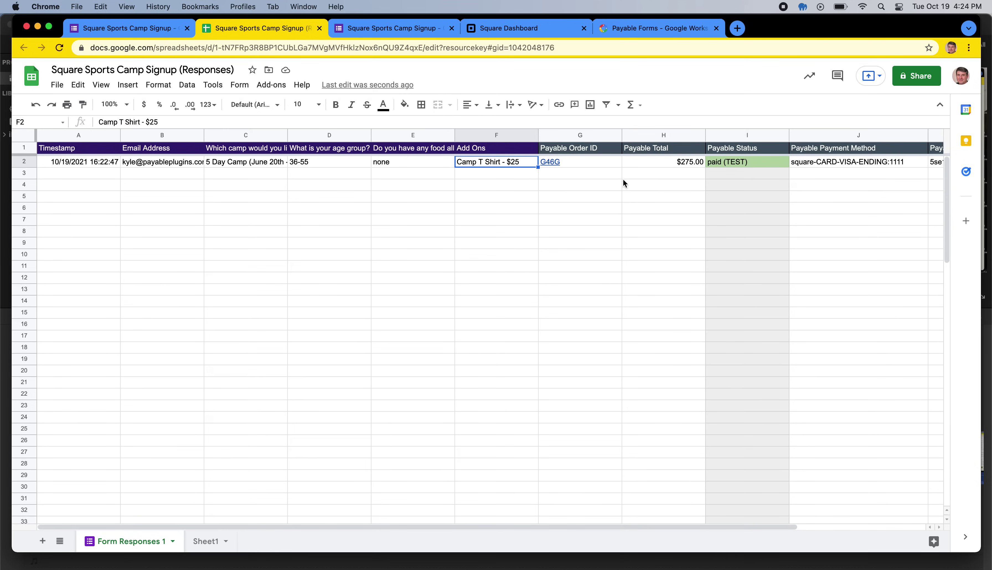
scroll(638, 226, right, 4)
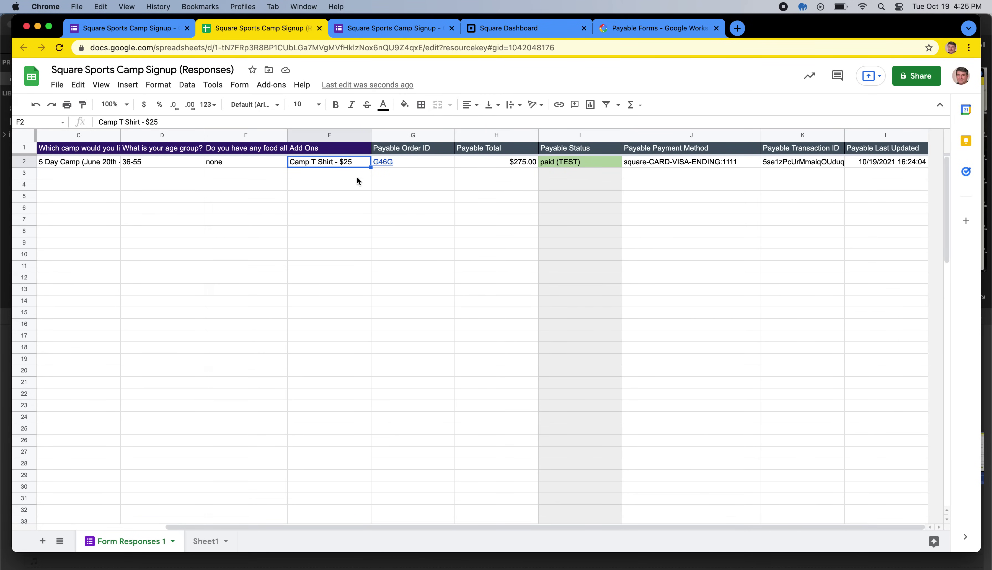
click(424, 164)
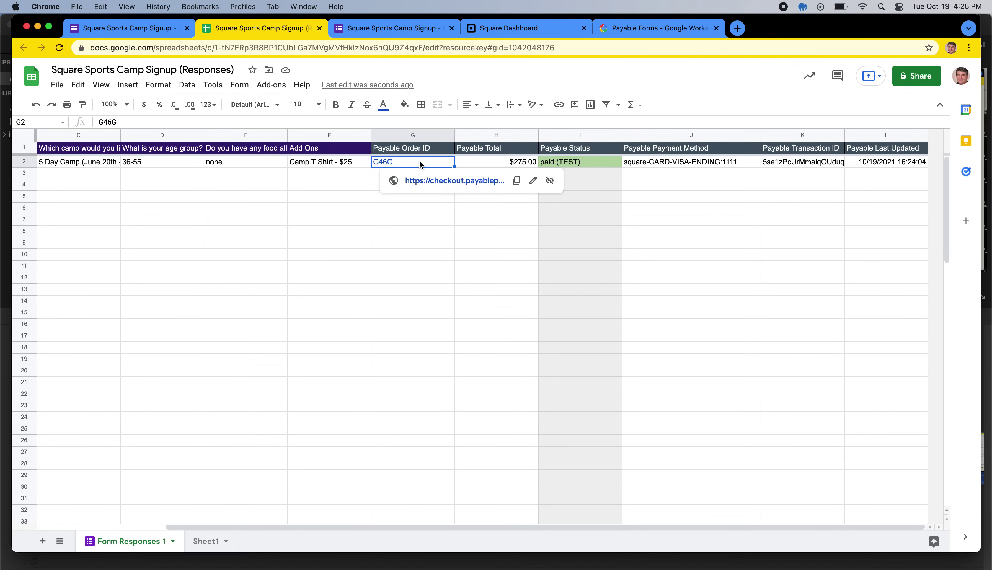
click(428, 294)
click(500, 162)
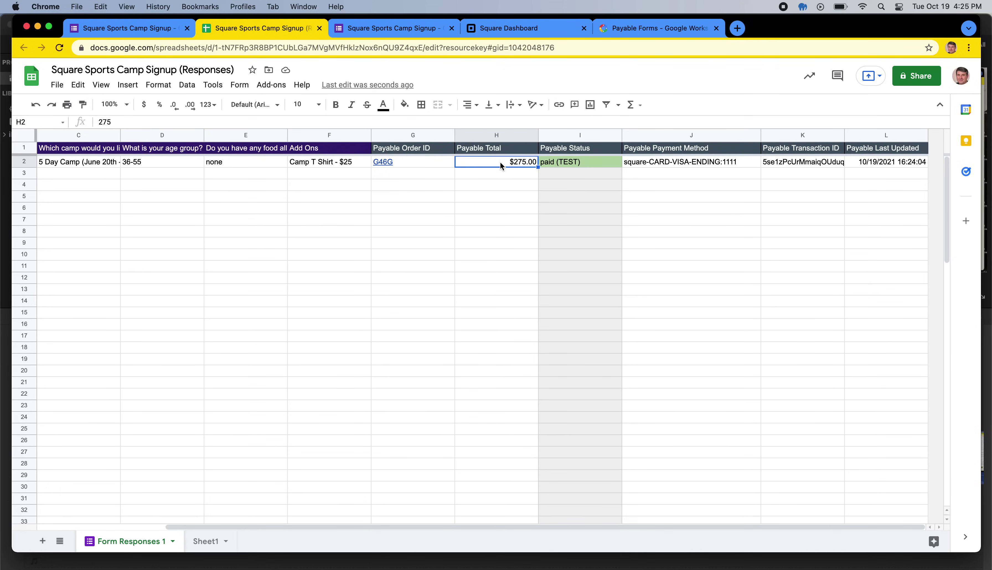
click(495, 255)
click(582, 161)
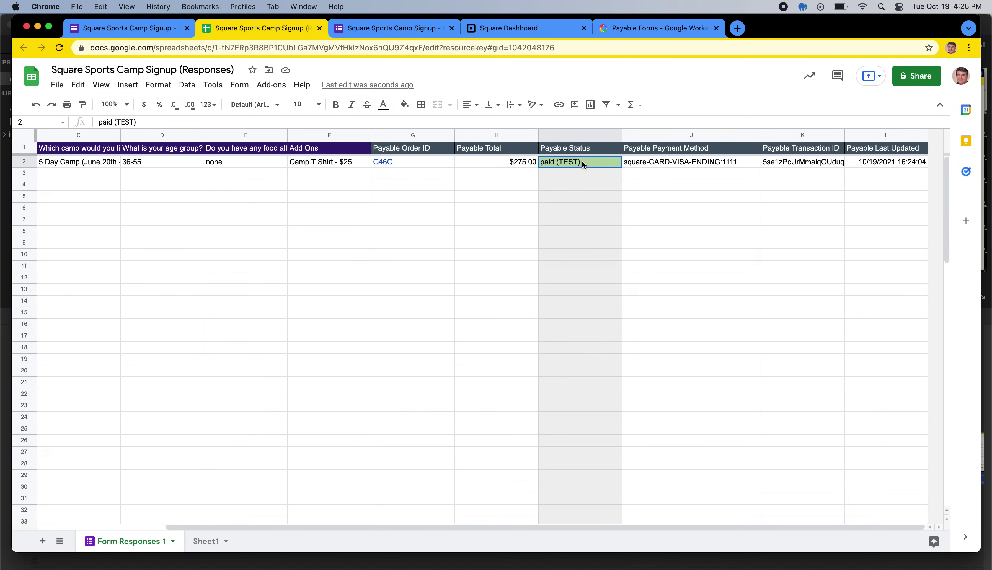
click(671, 212)
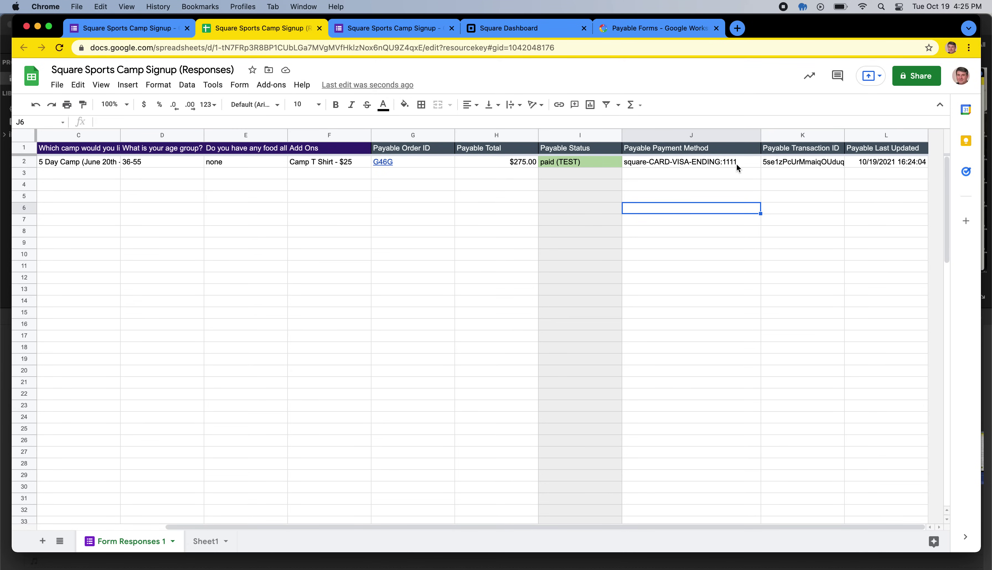
click(808, 164)
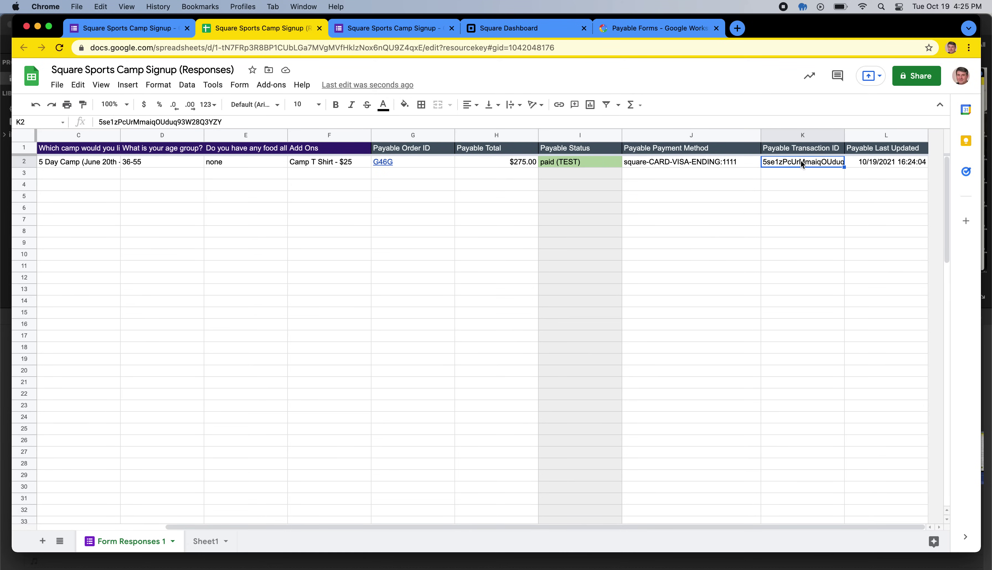
key(Return)
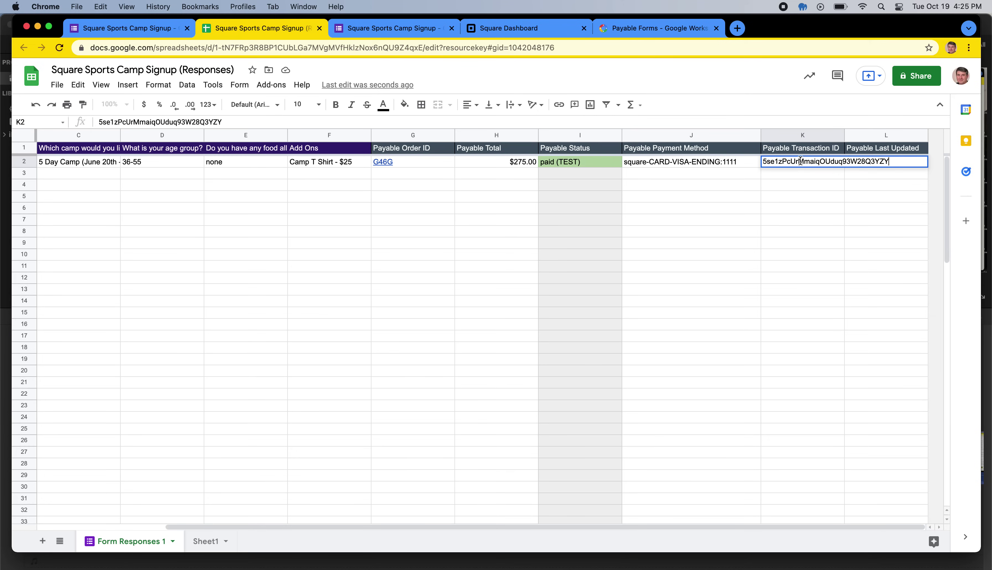
click(790, 210)
click(784, 163)
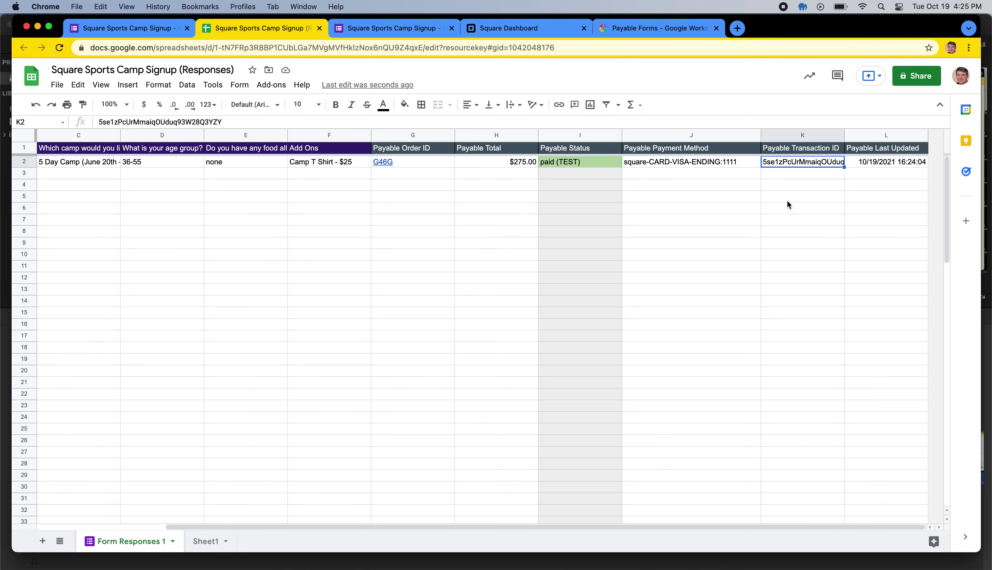
click(787, 196)
double_click(784, 162)
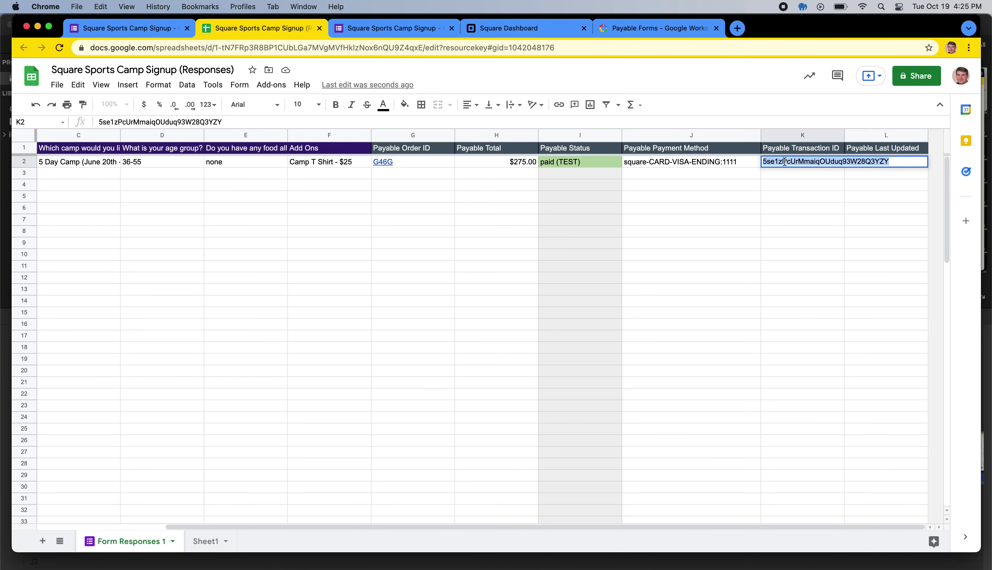
click(792, 208)
click(787, 161)
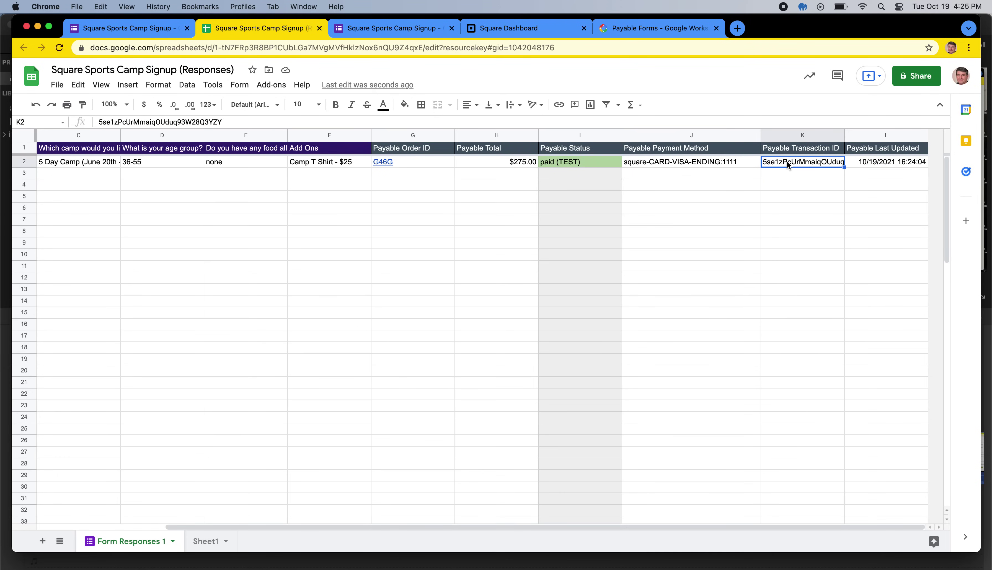
click(788, 233)
scroll(662, 230, left, 3)
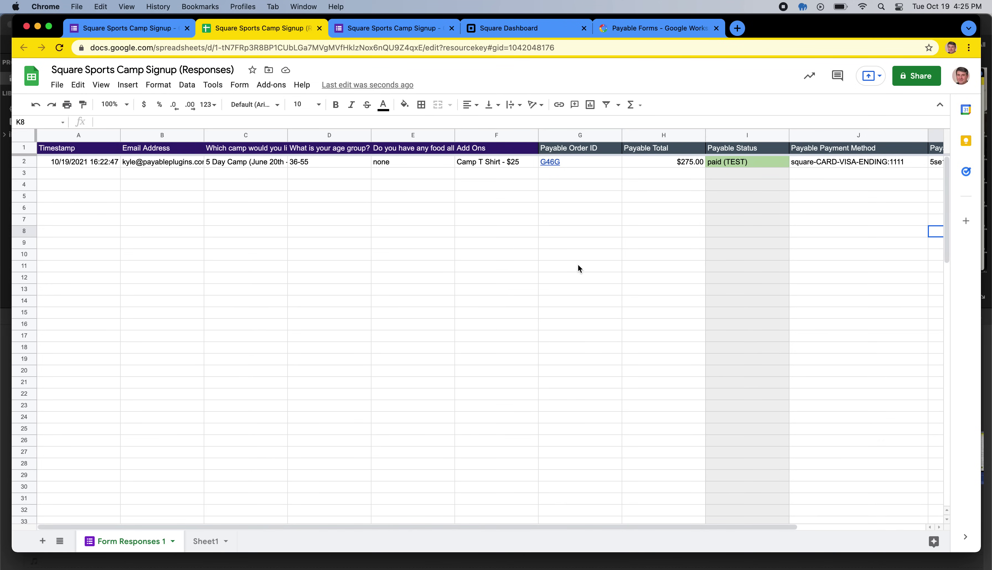
Step: Follow the G46G link in the response row to the checkout page showing PAID (TEST MODE) $275.00
click(549, 160)
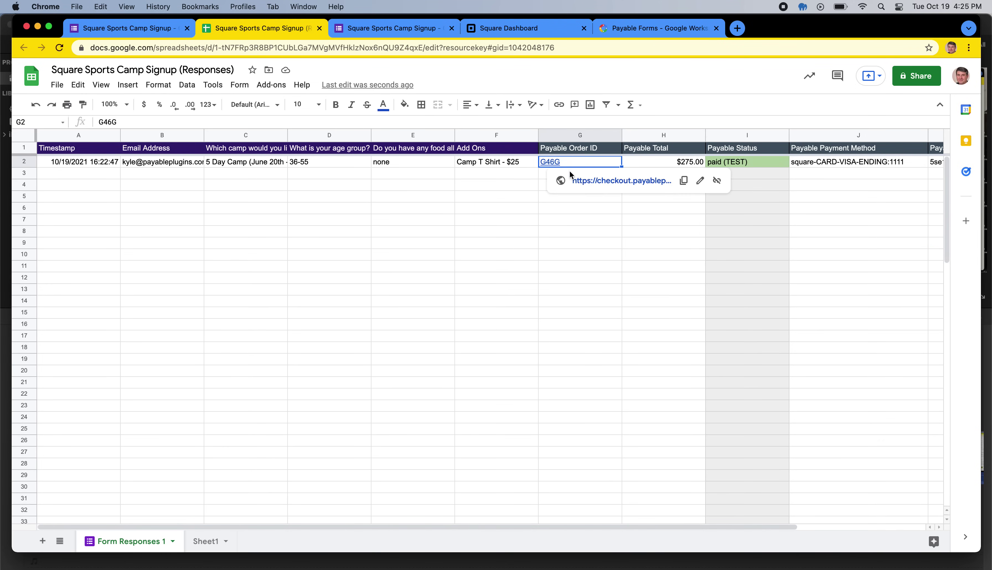
click(589, 180)
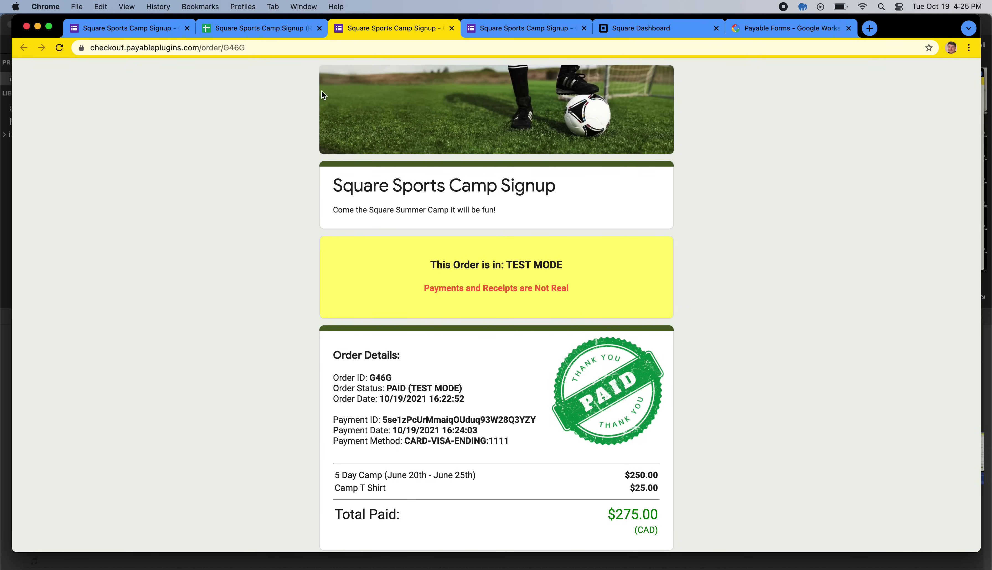
click(250, 28)
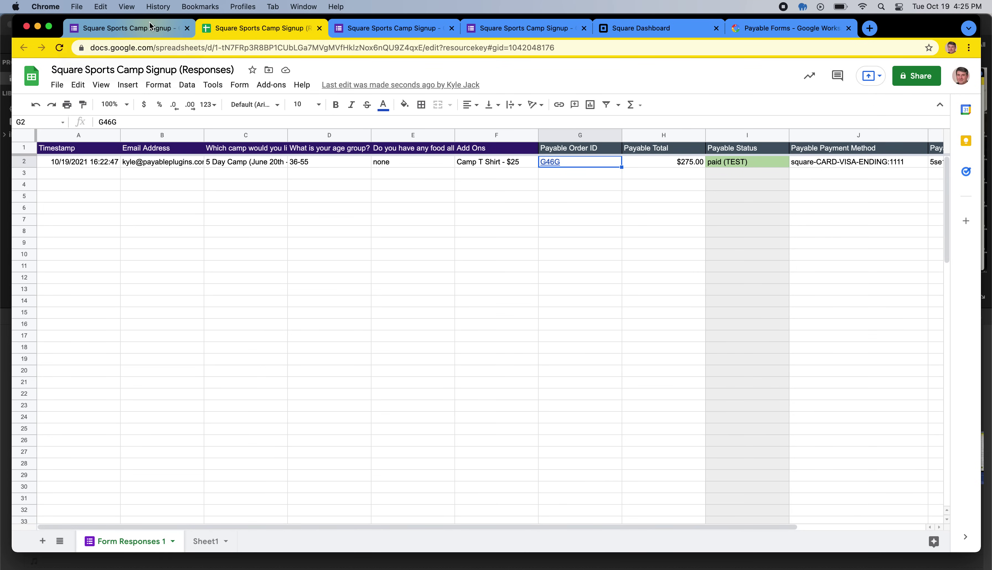
click(392, 28)
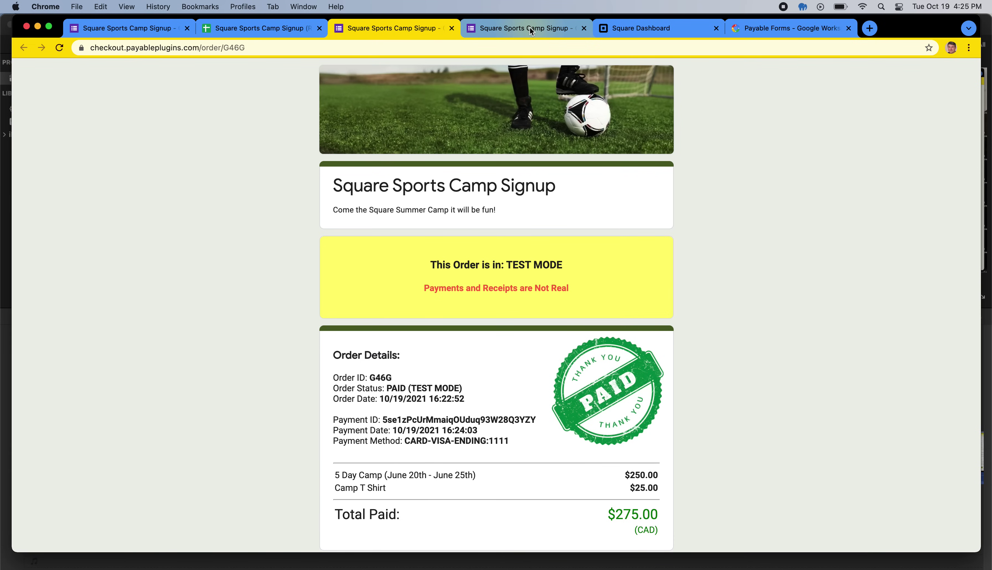